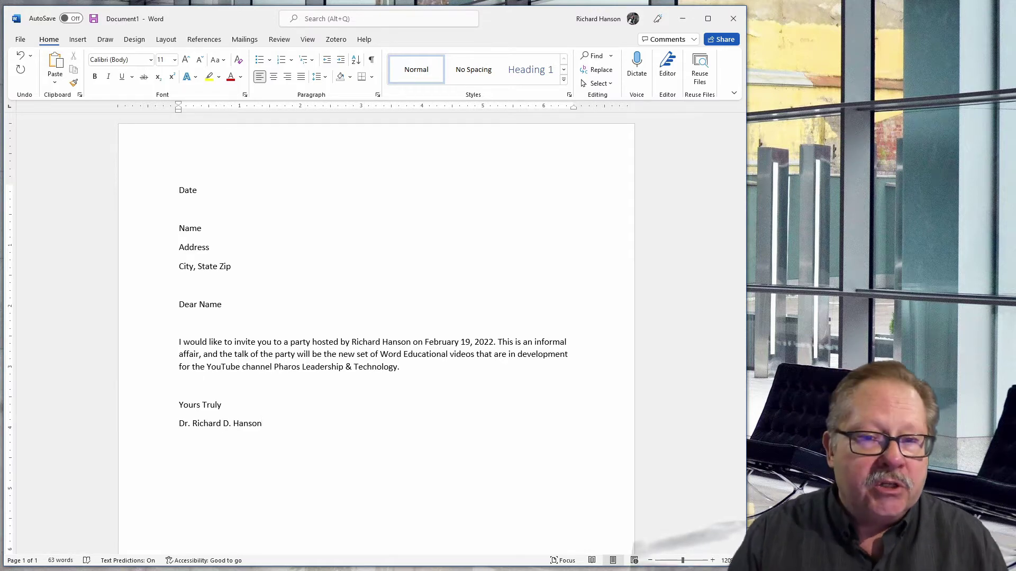
Replace the Date line with an auto-updating date in the February 19, 2022 format.
left_click(138, 197)
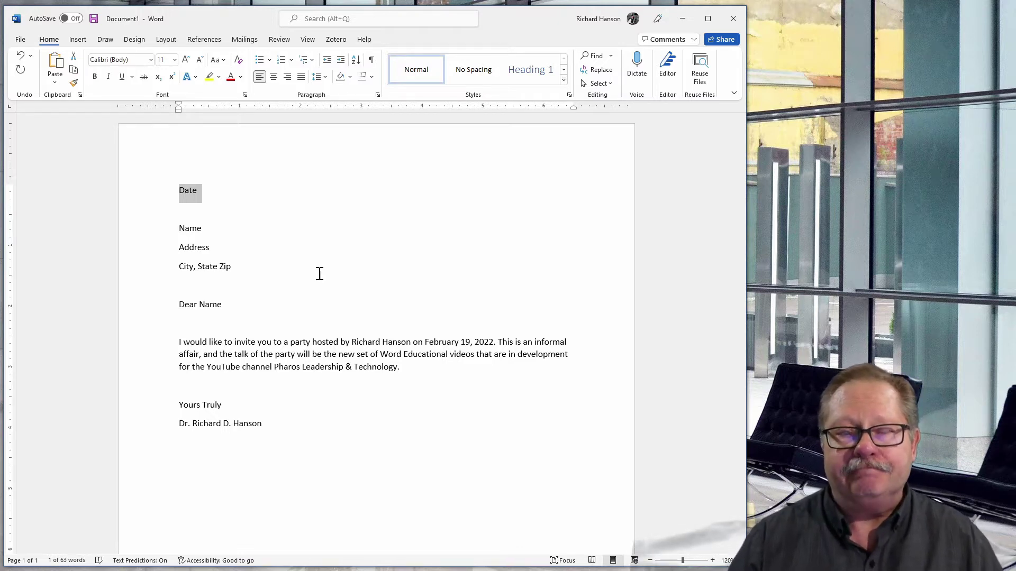
left_click(80, 41)
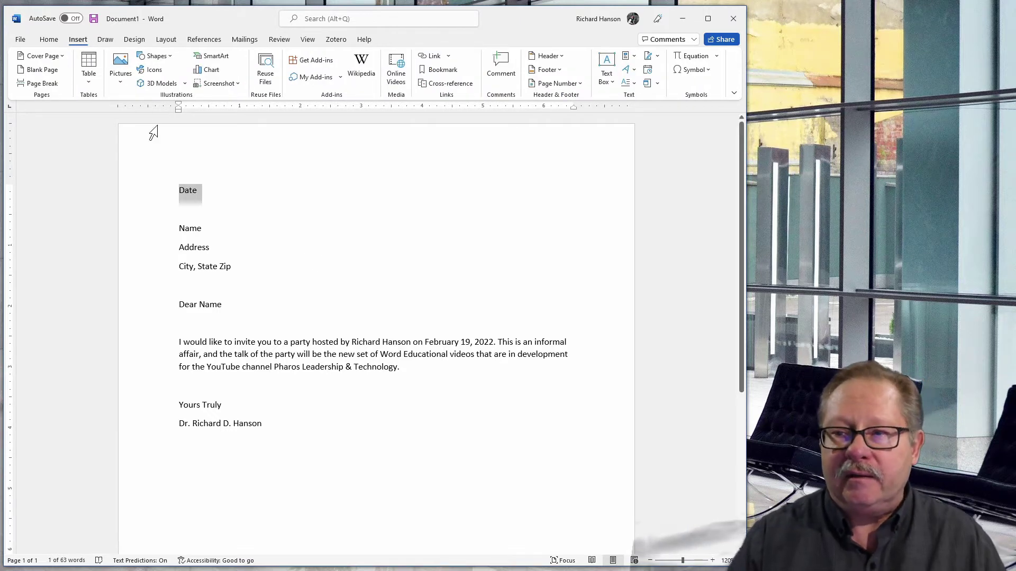
left_click(647, 70)
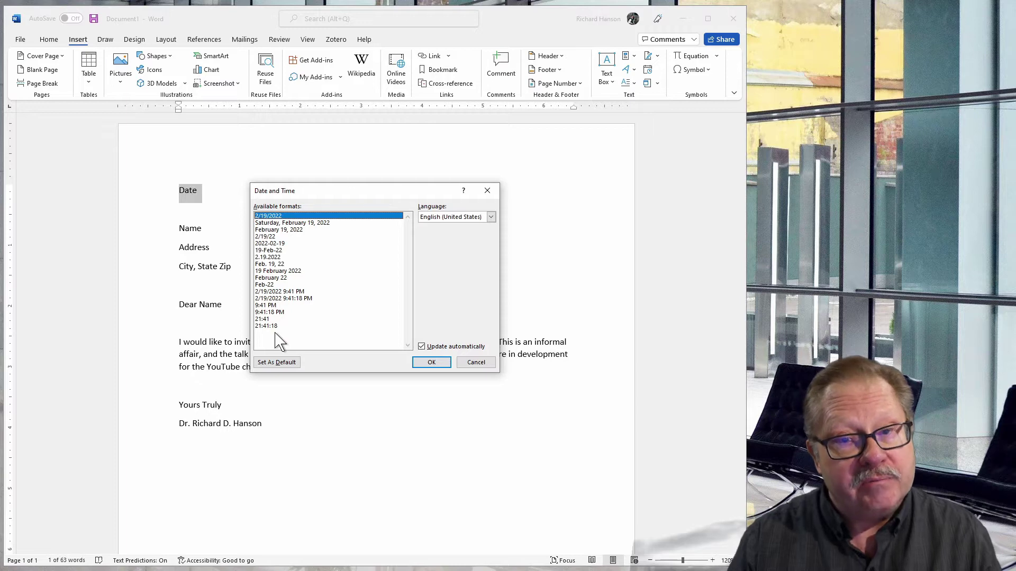
left_click(271, 231)
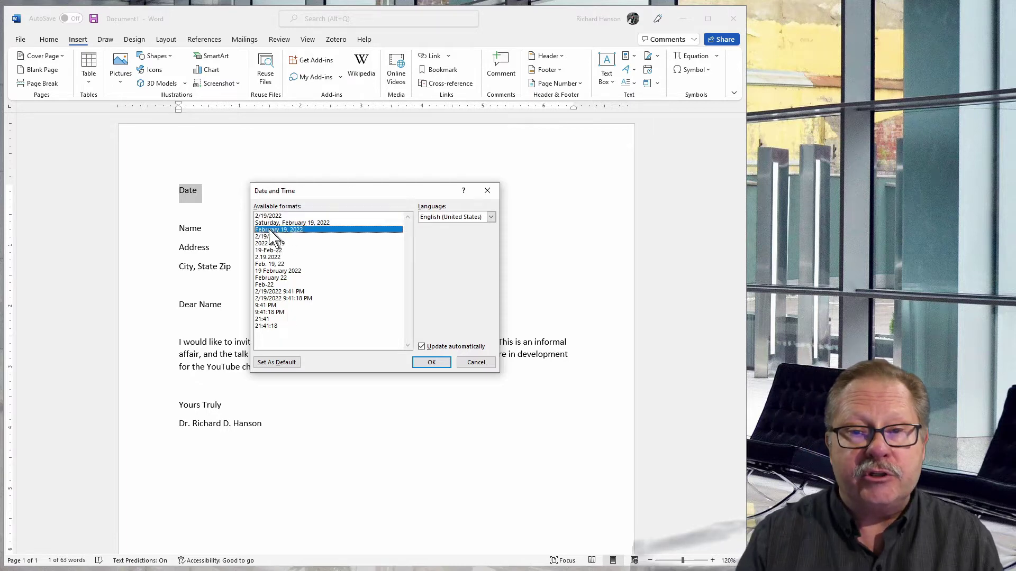
left_click(430, 362)
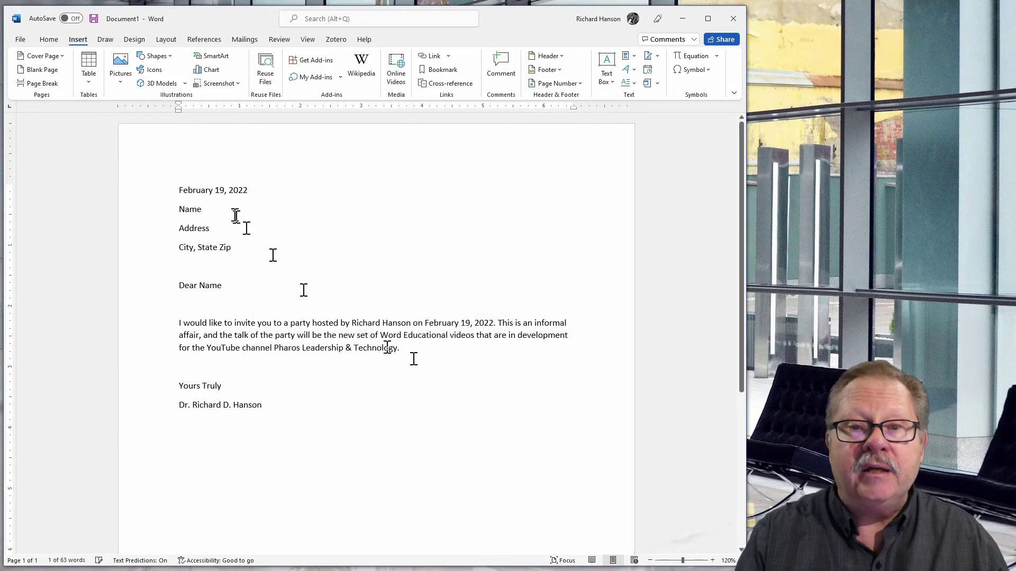
left_click(241, 194)
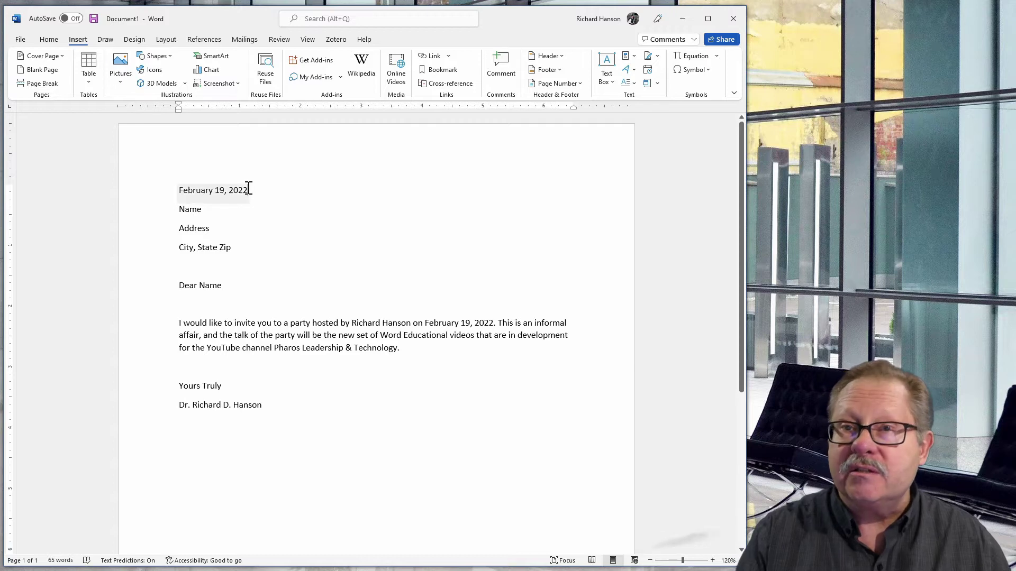
left_click_drag(249, 191, 179, 191)
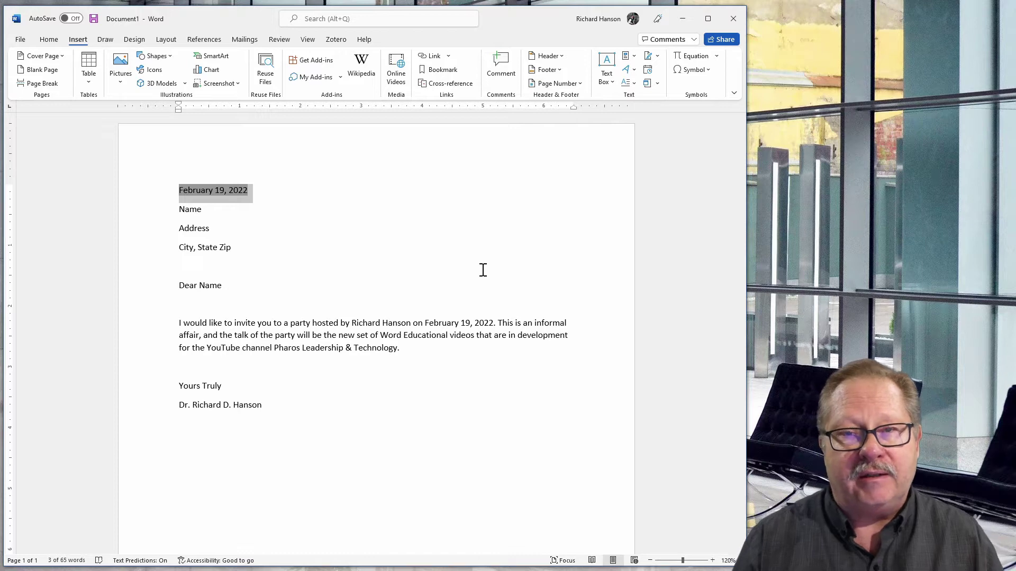
left_click(150, 215)
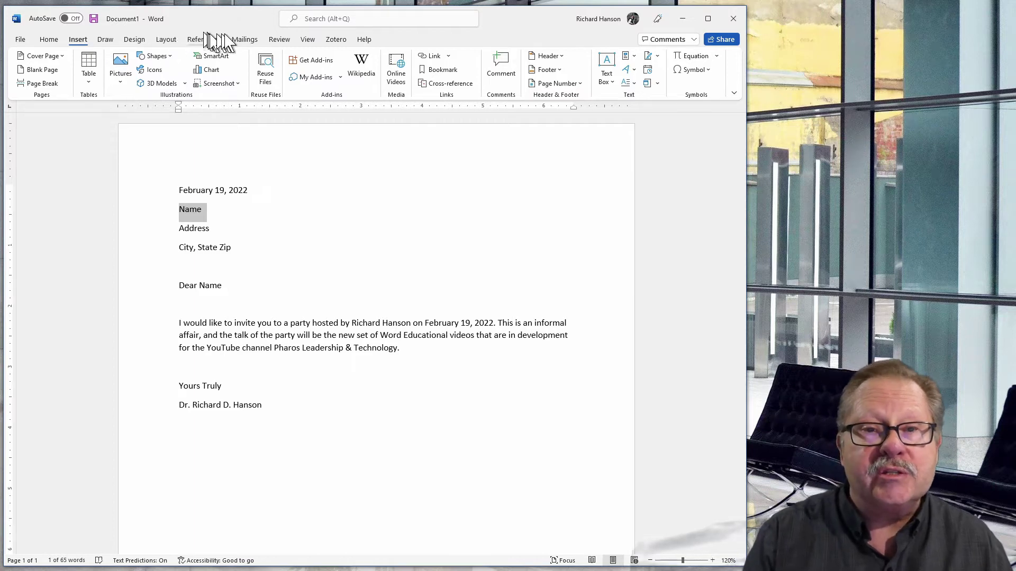
Start a new blank recipient address list from Mailings and open its column customization.
left_click(245, 41)
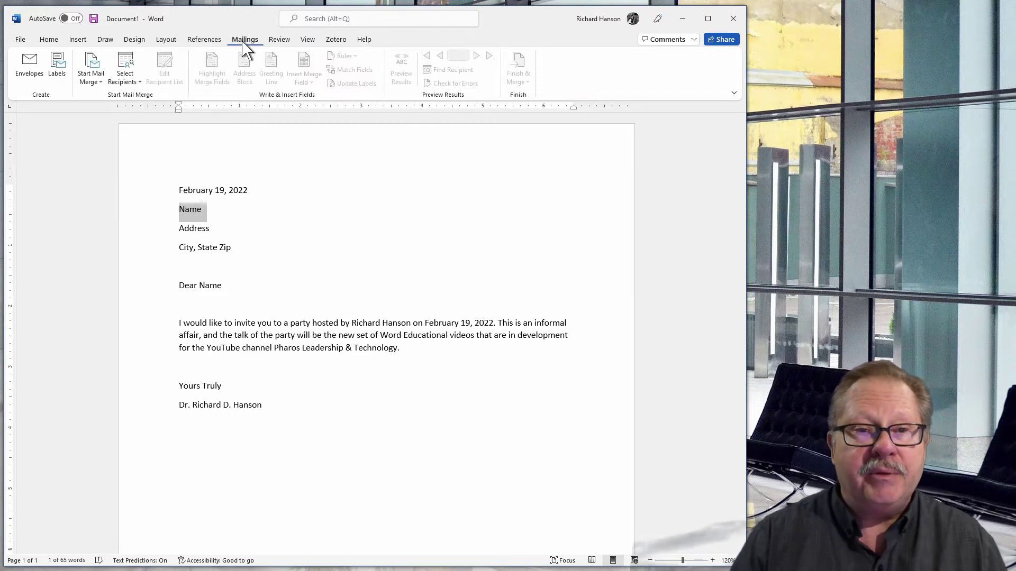
left_click(128, 90)
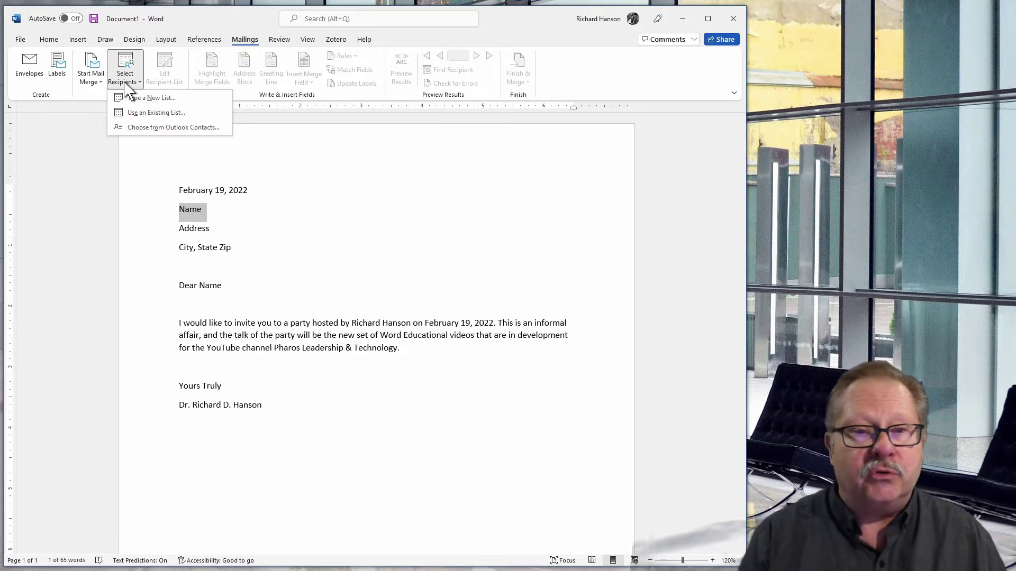
left_click(159, 101)
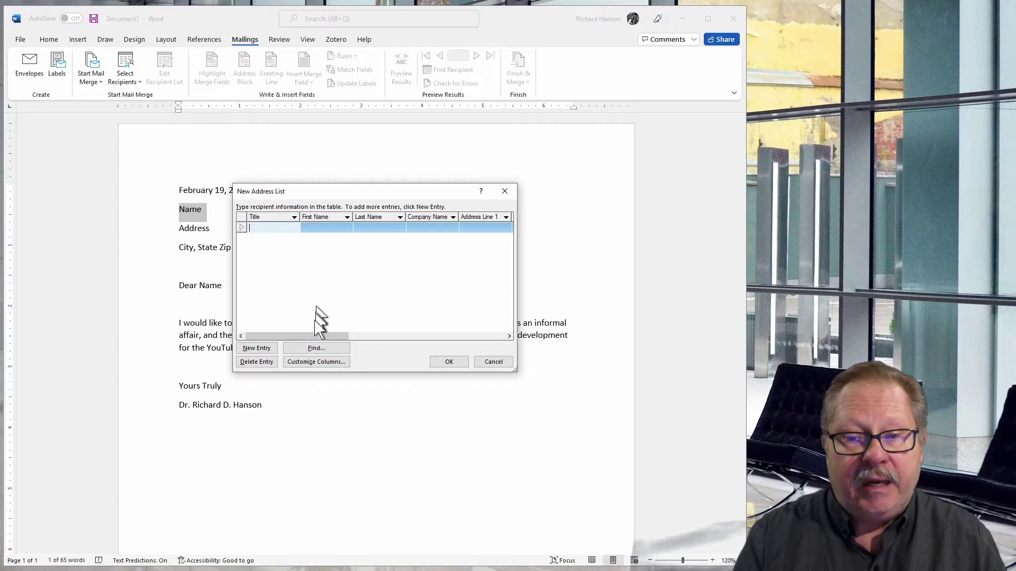
left_click(310, 365)
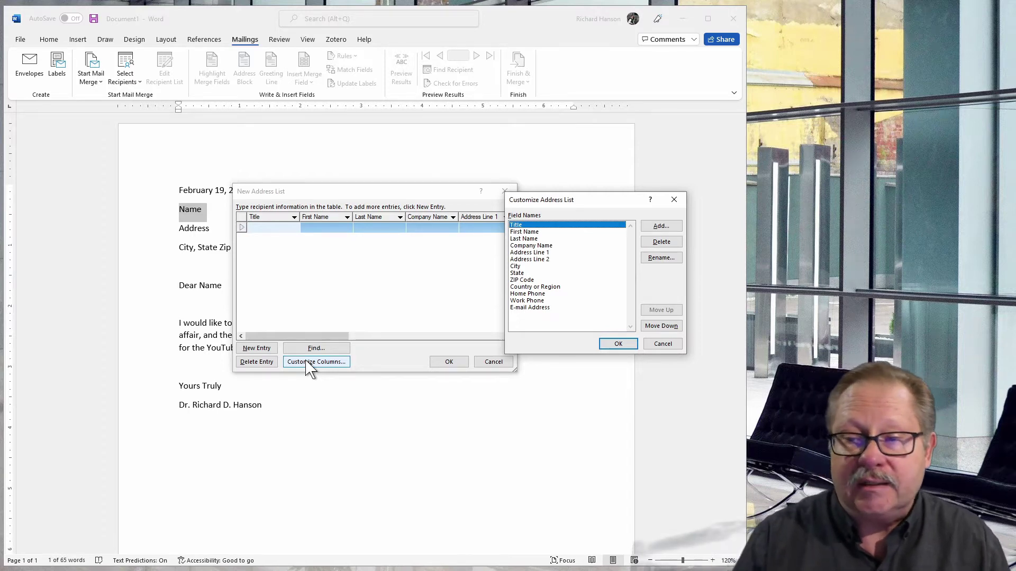
Abandon adding a field, close the new address list, and show the recipient source choices again.
left_click(661, 226)
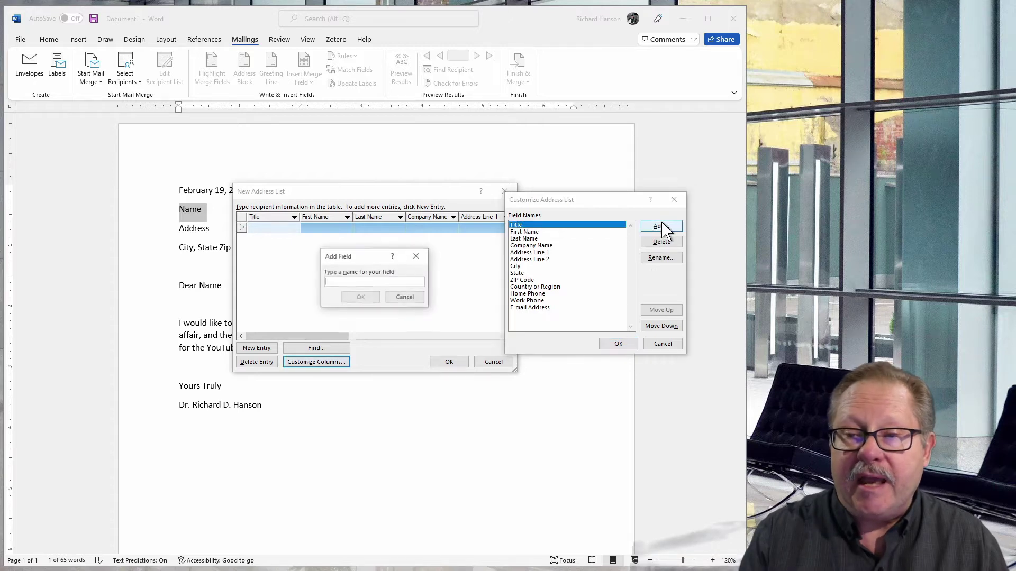
left_click(404, 298)
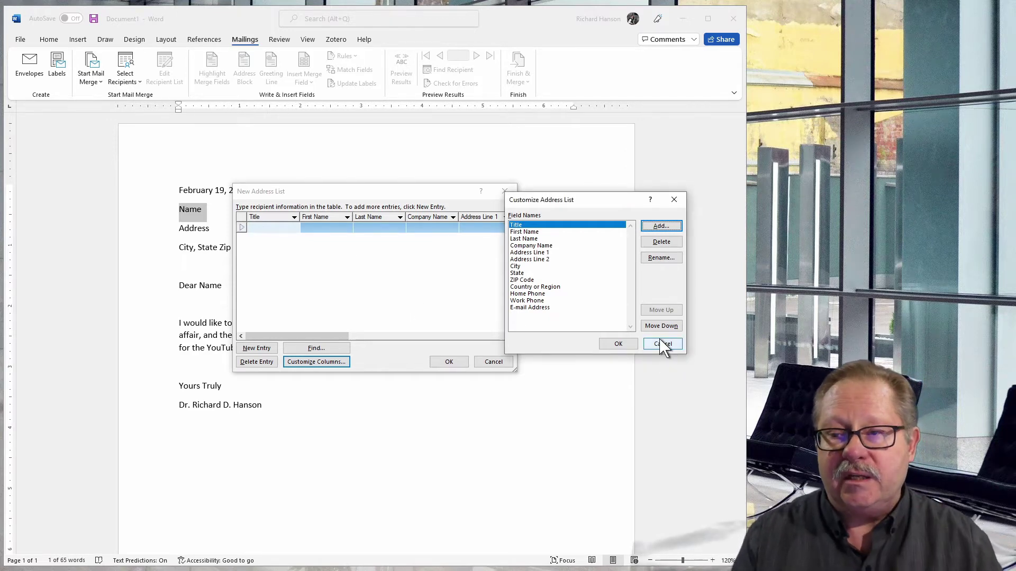
left_click(619, 345)
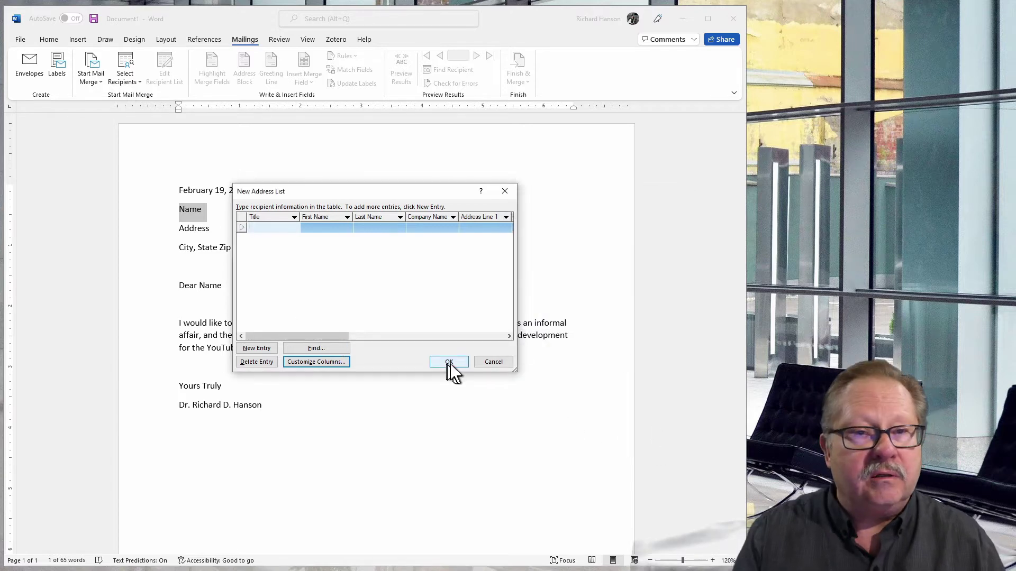
left_click(494, 362)
left_click(127, 82)
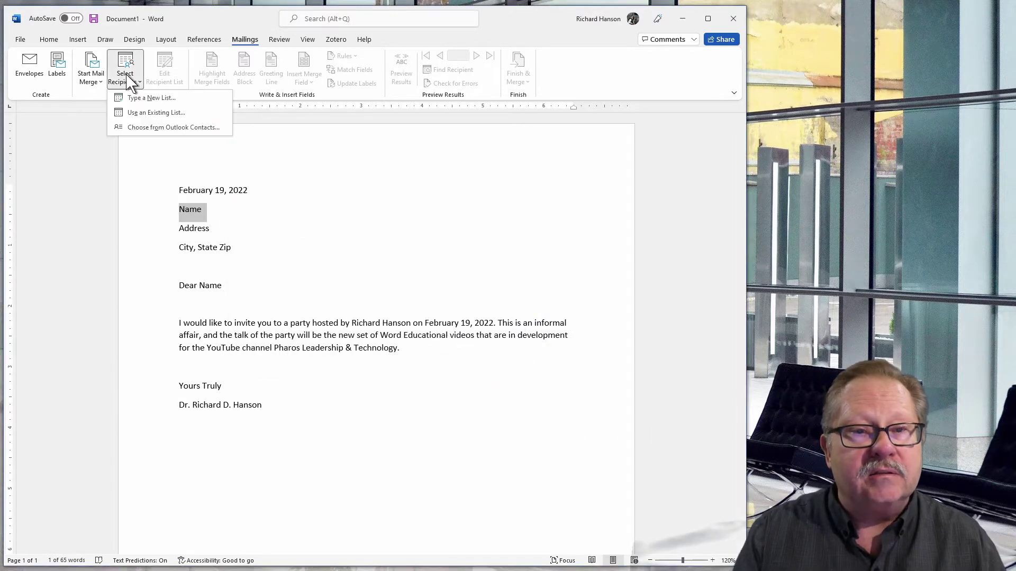
Attach Addresses.accdb from Youtube Videos > Video Scripts as the existing recipient list.
left_click(159, 114)
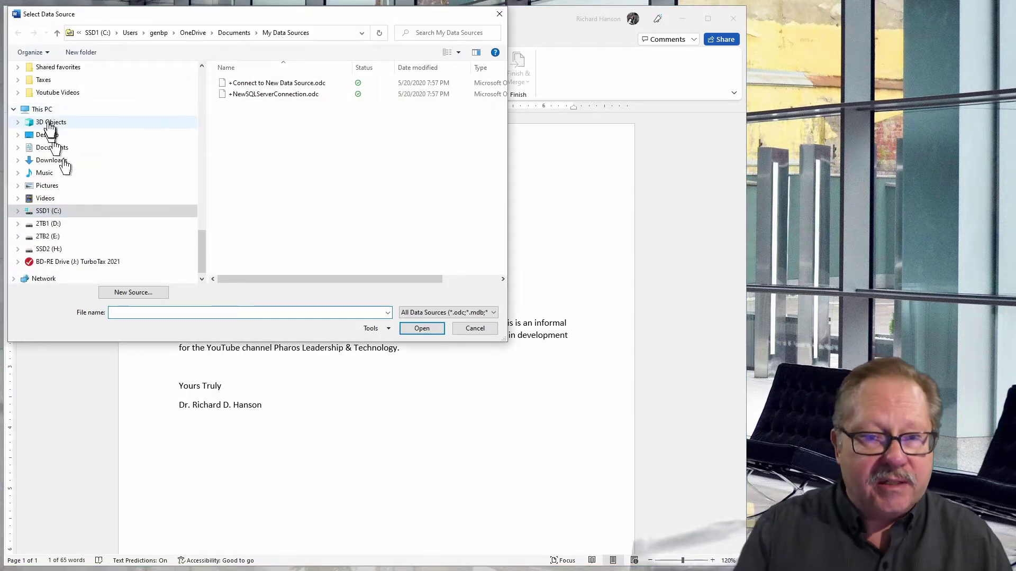
left_click(17, 92)
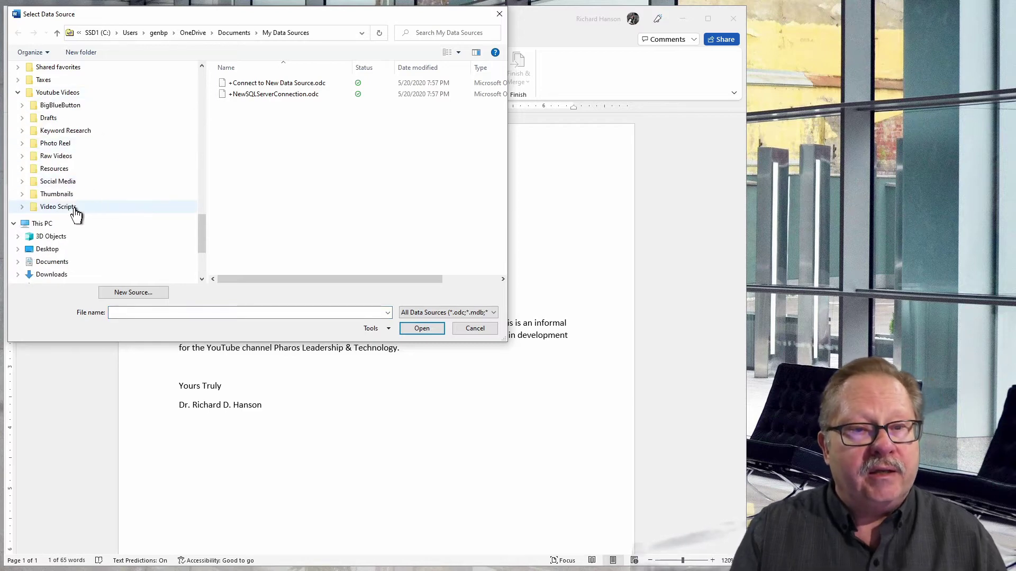
left_click(95, 209)
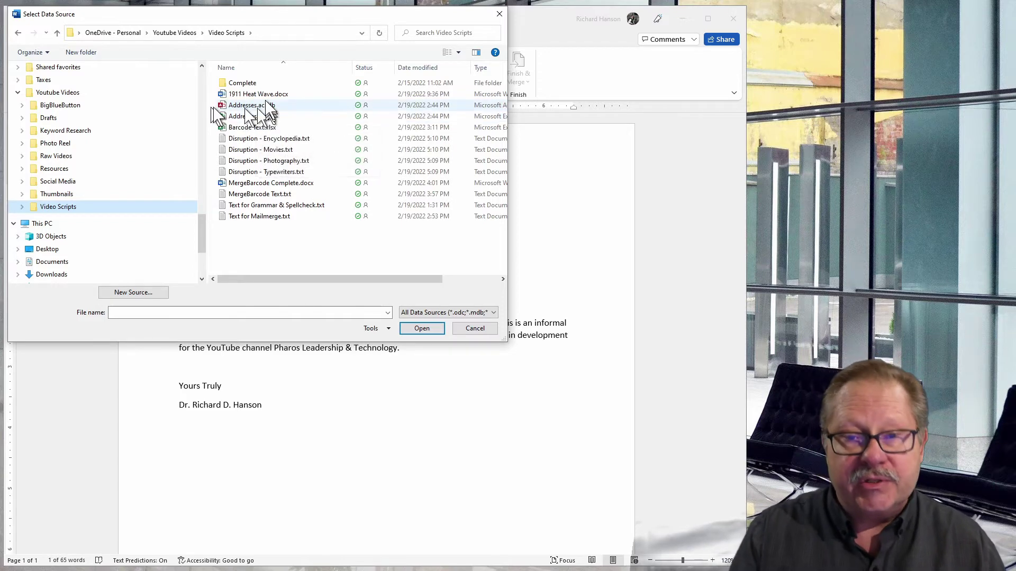
left_click(258, 105)
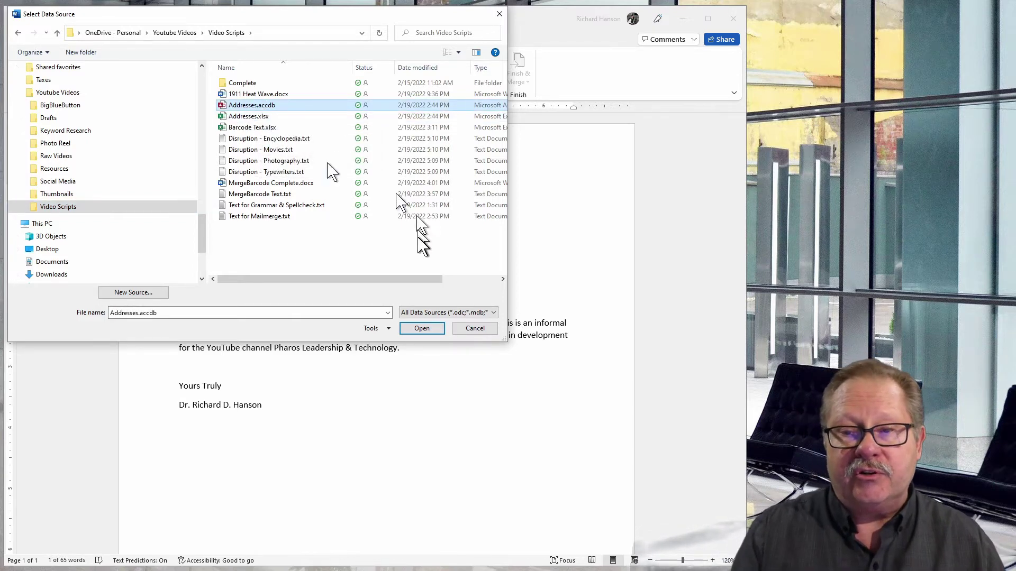
left_click(427, 328)
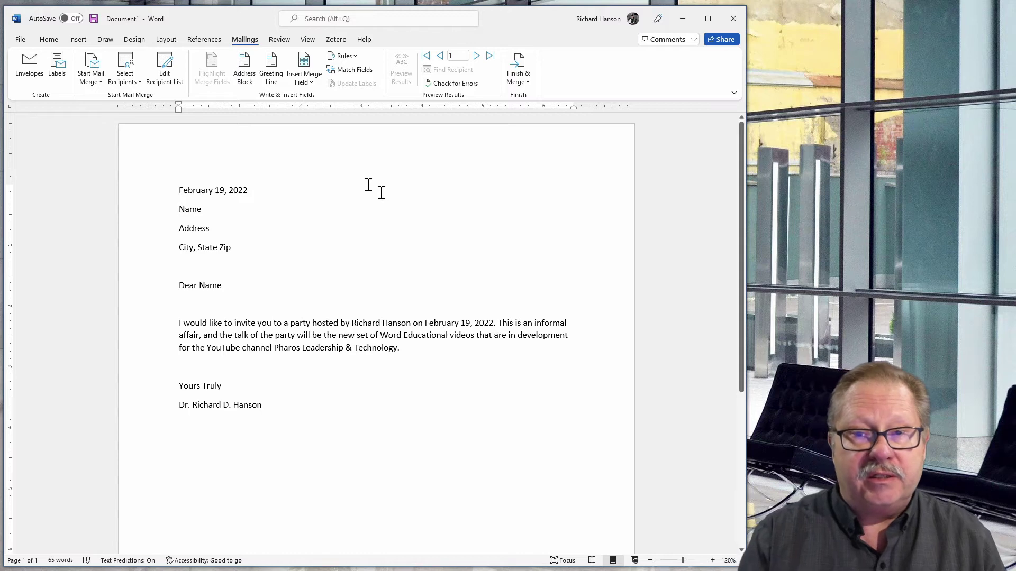
Replace the Name placeholder with the «ContactName» merge field, keeping Address on its own line.
left_click(304, 82)
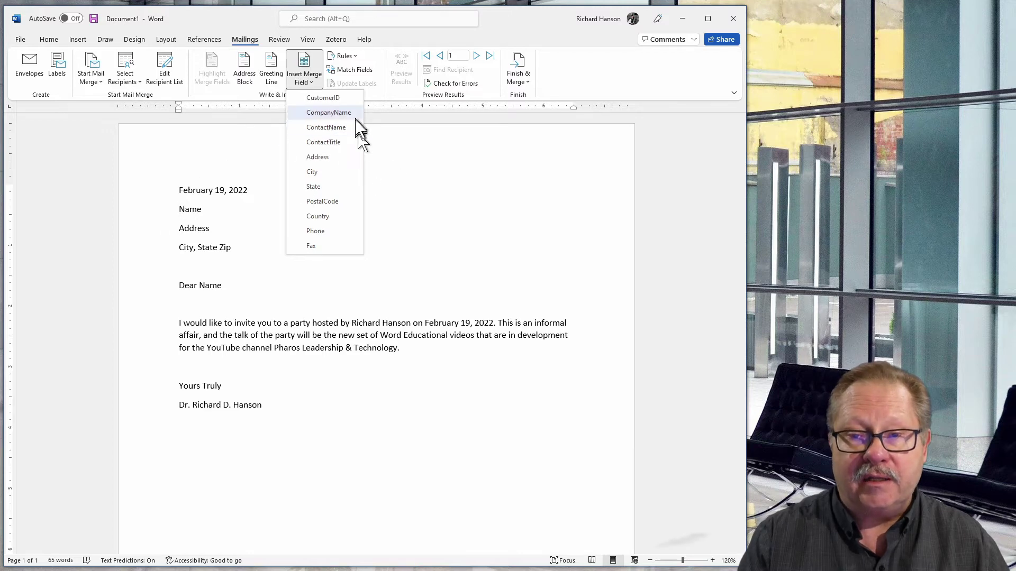
key("Escape")
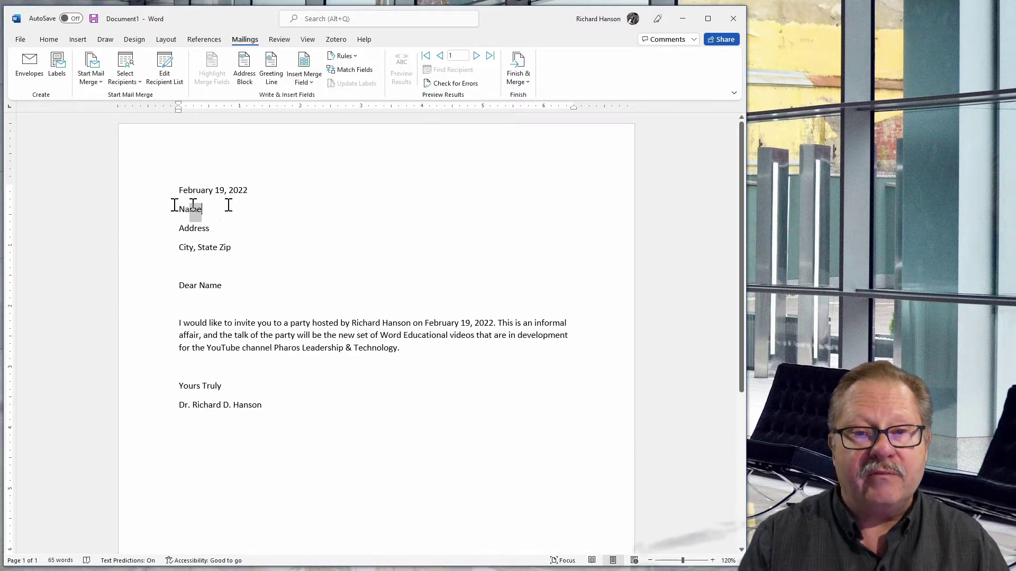
left_click(154, 207)
left_click(318, 68)
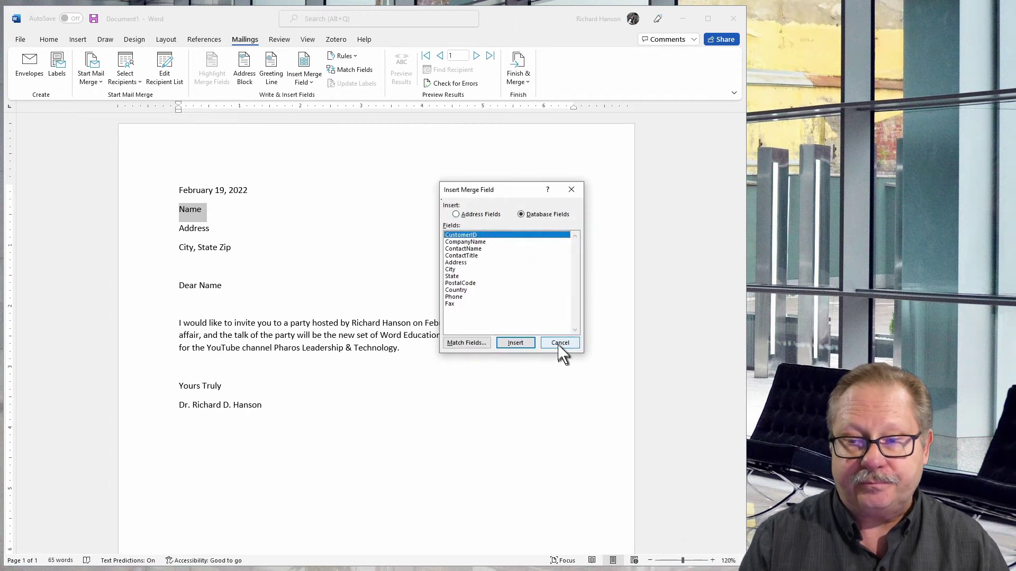
left_click(465, 249)
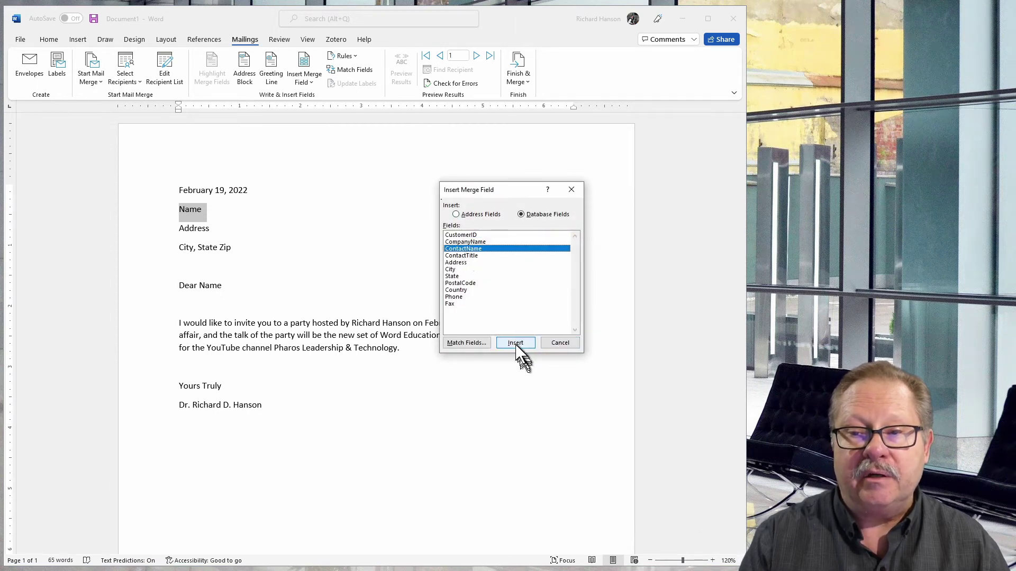
left_click(515, 343)
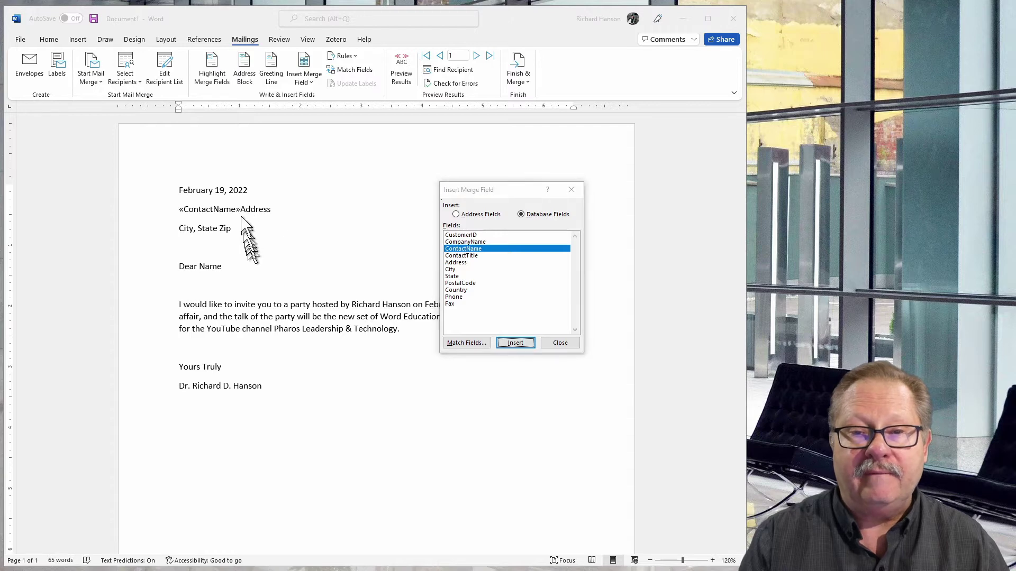
left_click(561, 343)
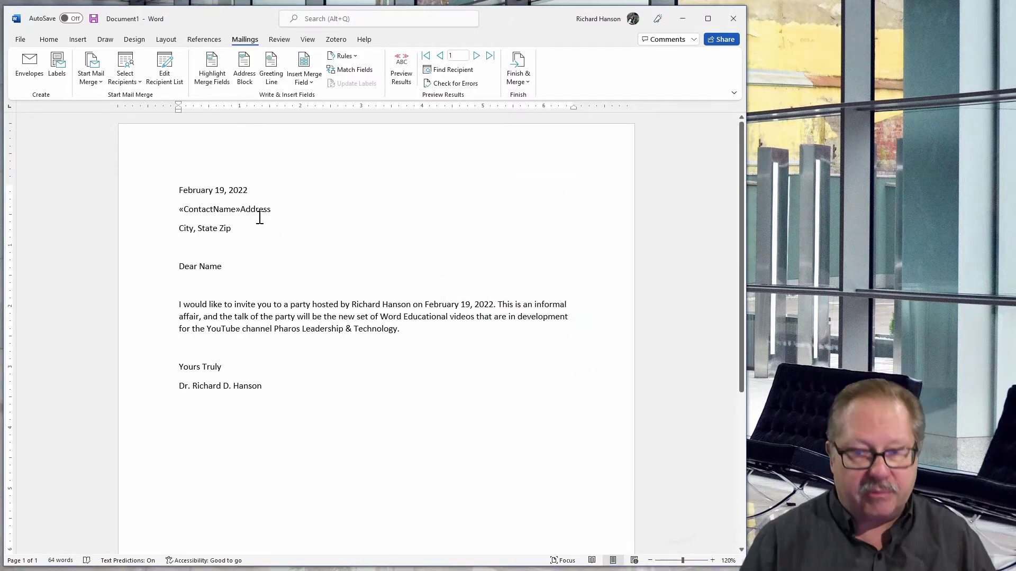
key("Return")
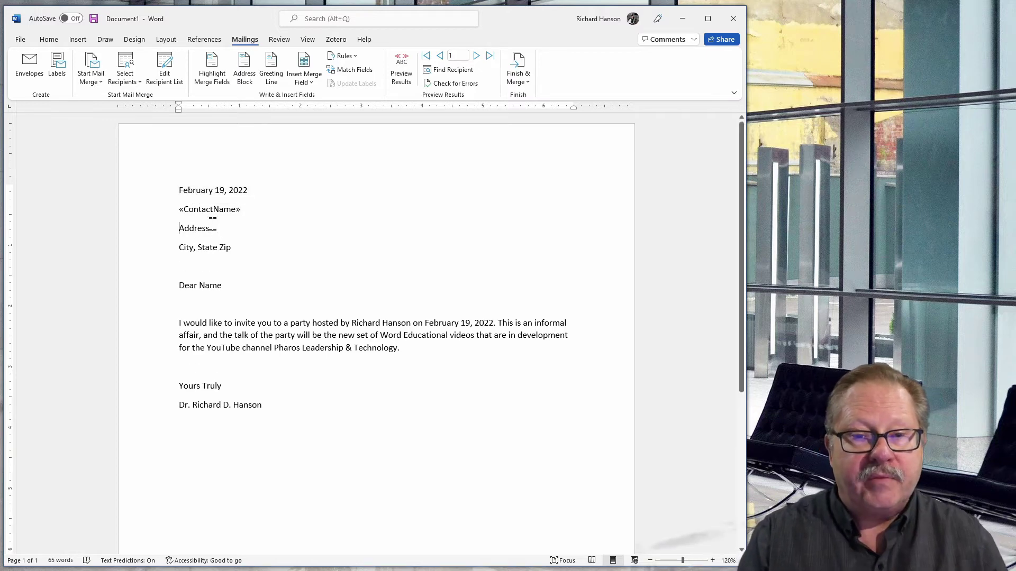
Replace the Address placeholder with the «Address» field, moving City, State Zip to its own line.
left_click_drag(212, 228, 178, 229)
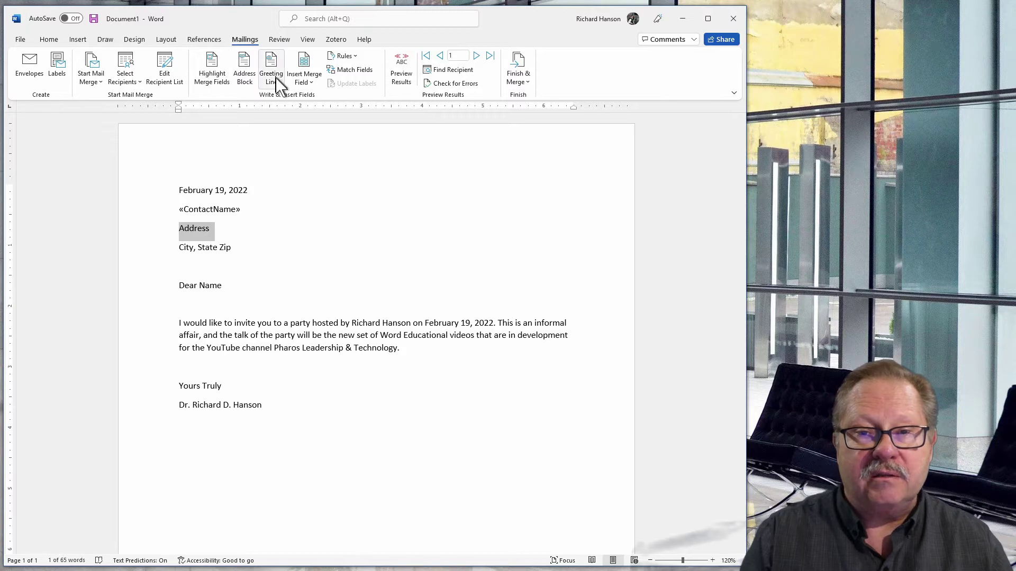
left_click(305, 80)
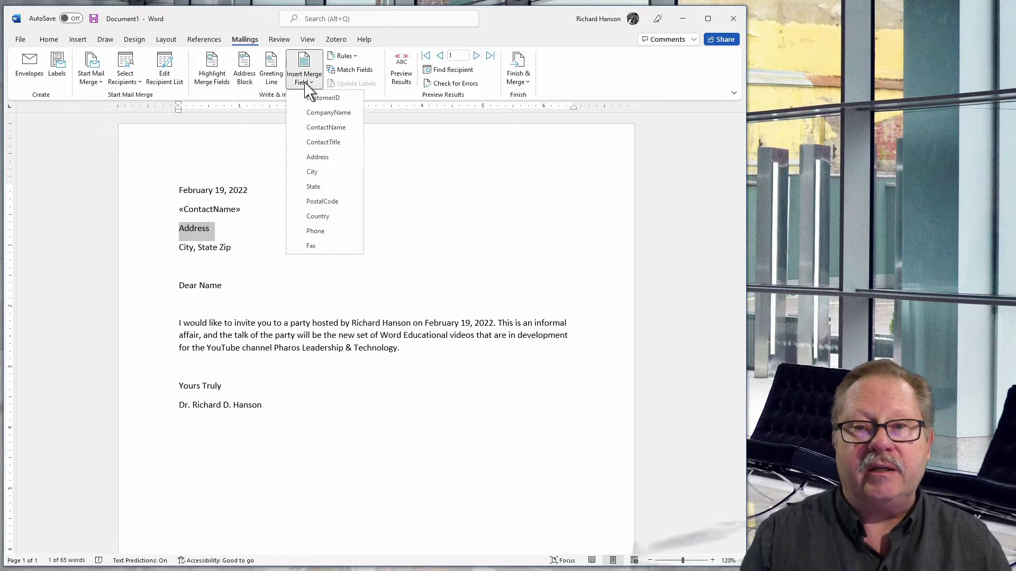
left_click(317, 157)
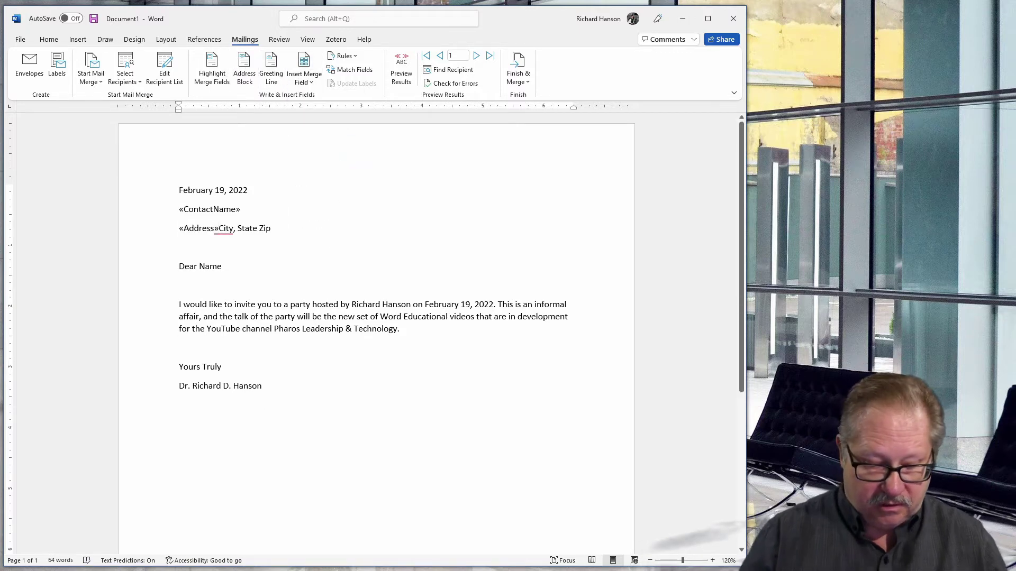
key("Return")
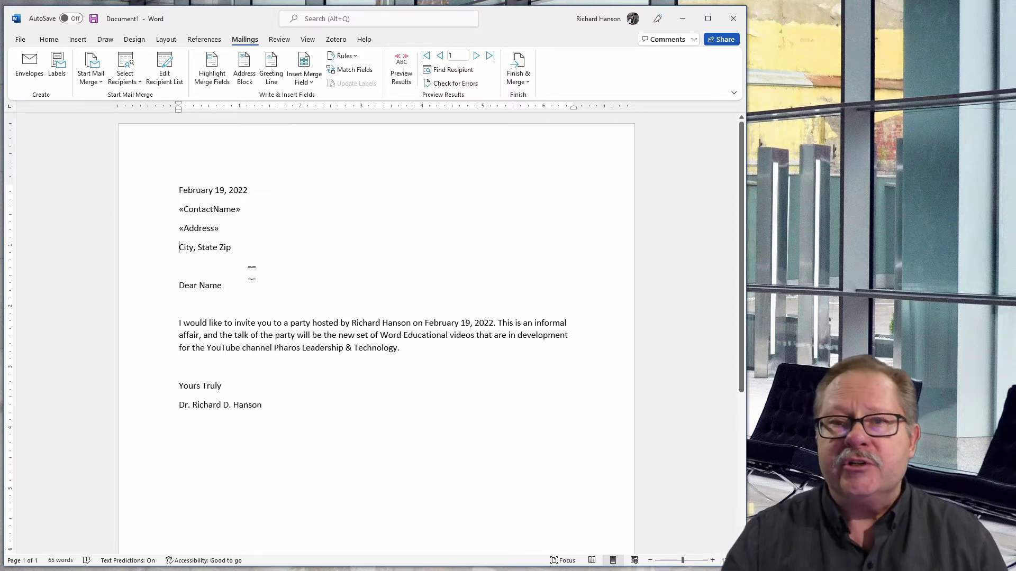
Use the Sheet1$ table of Video Scripts' Addresses.xlsx workbook as the recipient list.
left_click(123, 78)
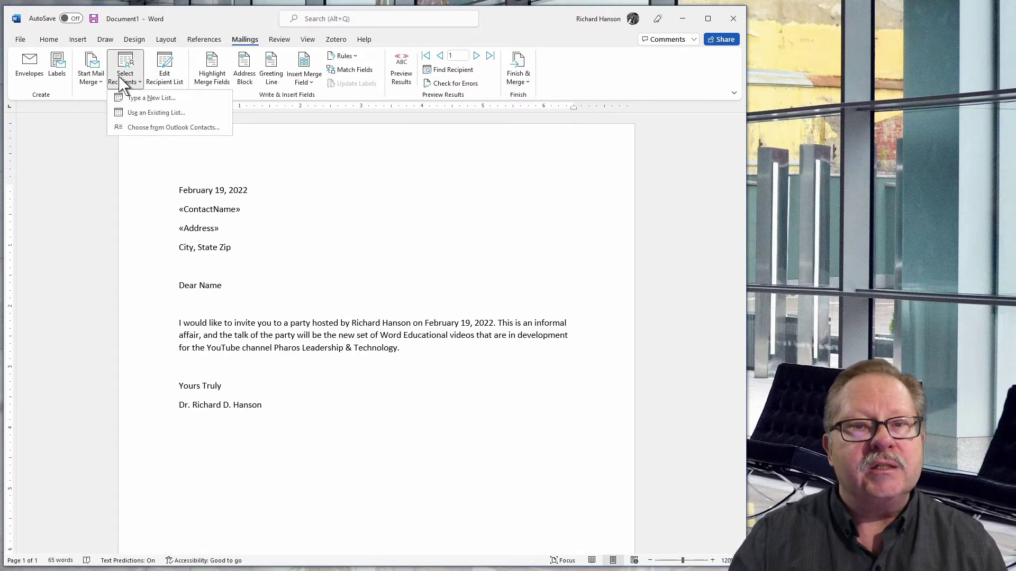
left_click(144, 113)
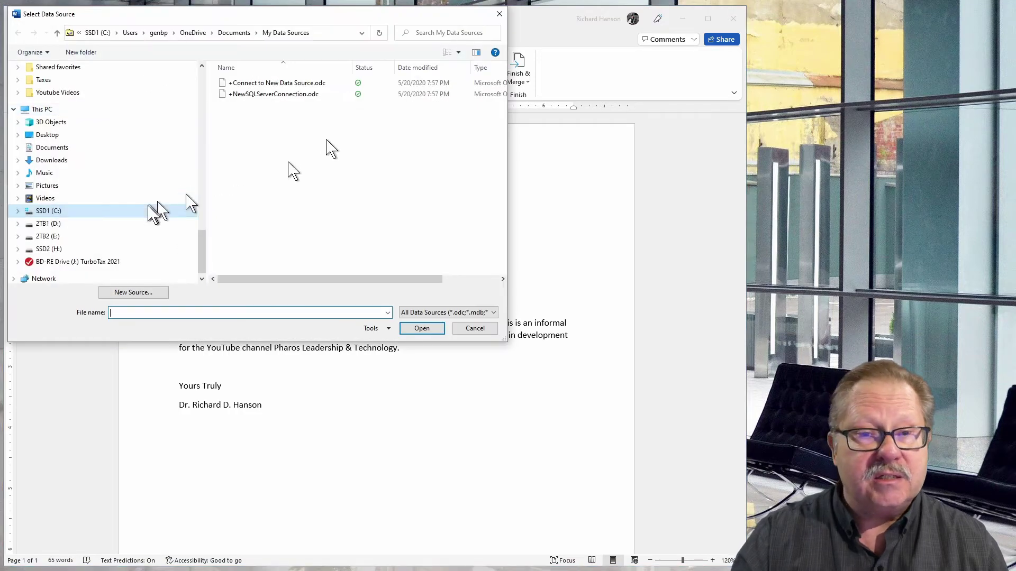
left_click(18, 92)
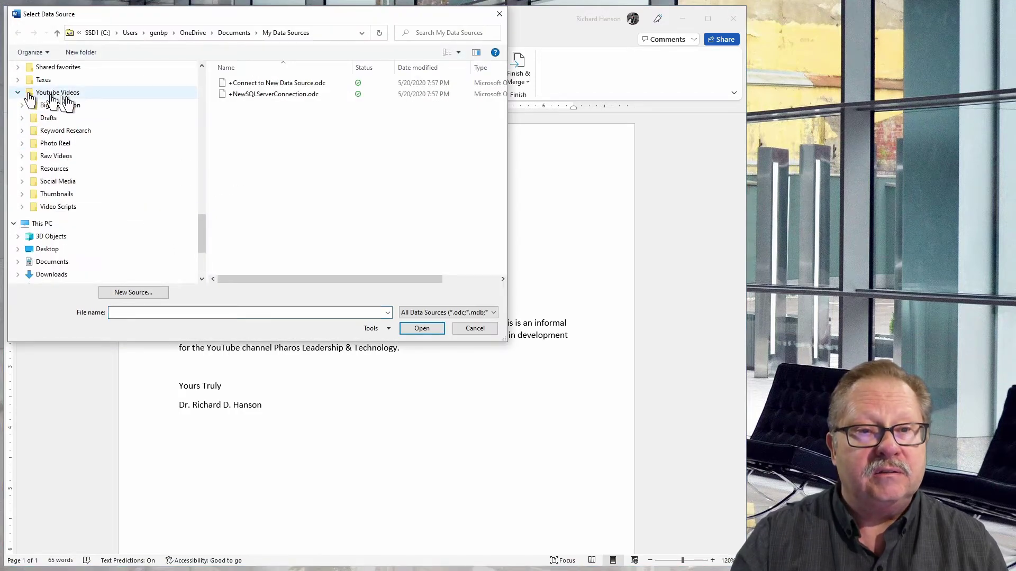
left_click(55, 207)
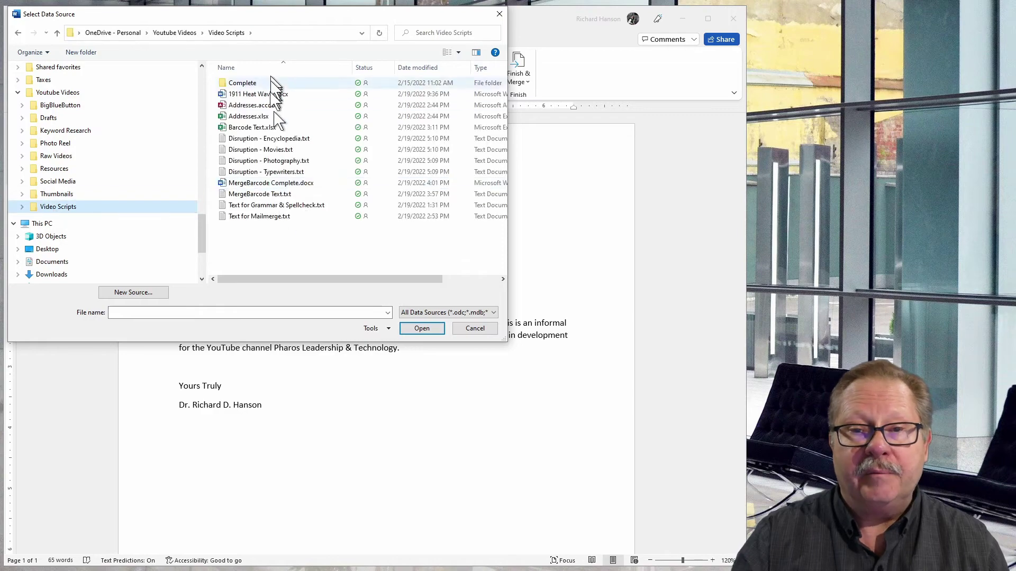
left_click(249, 117)
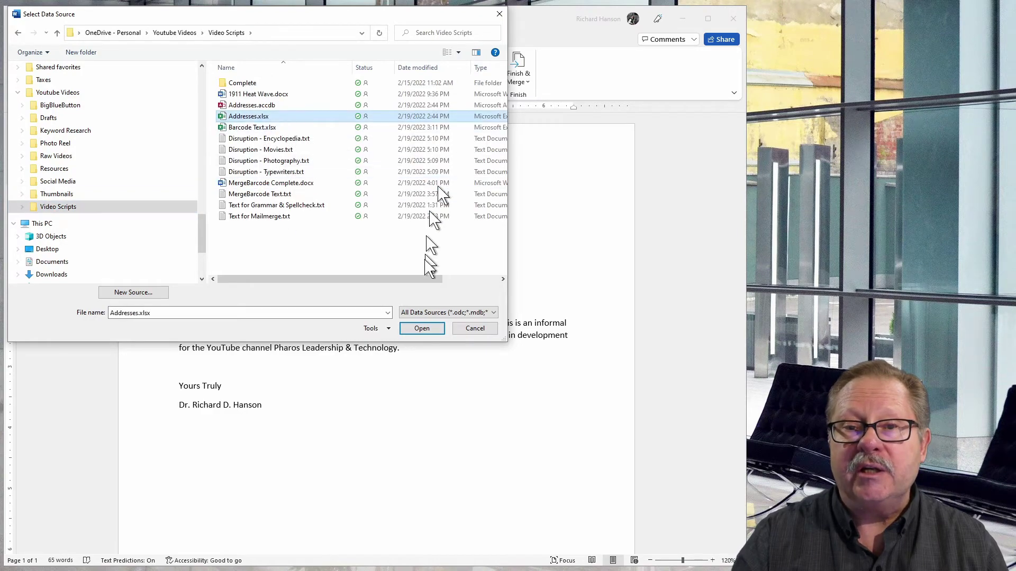
left_click(422, 329)
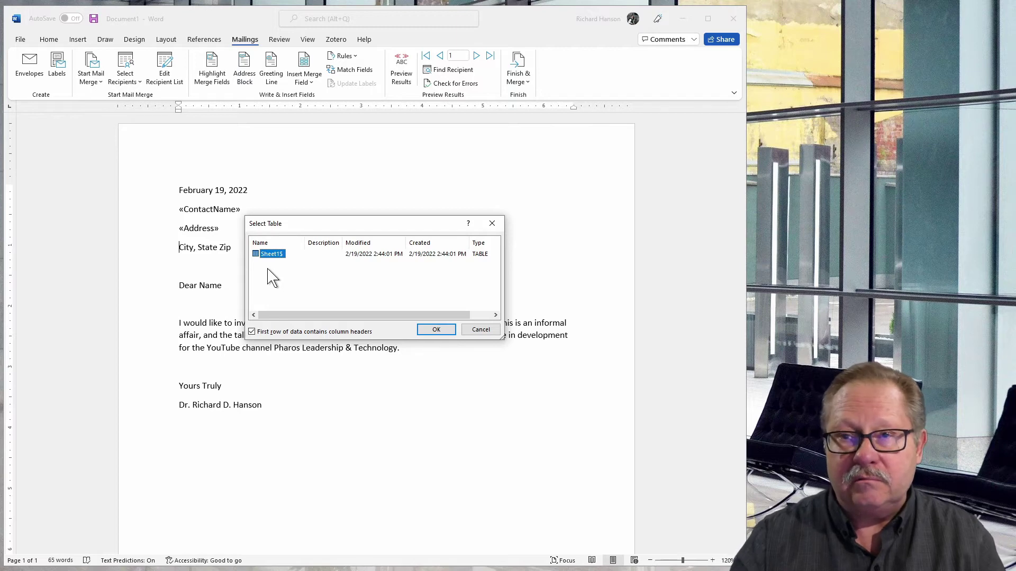
left_click(435, 330)
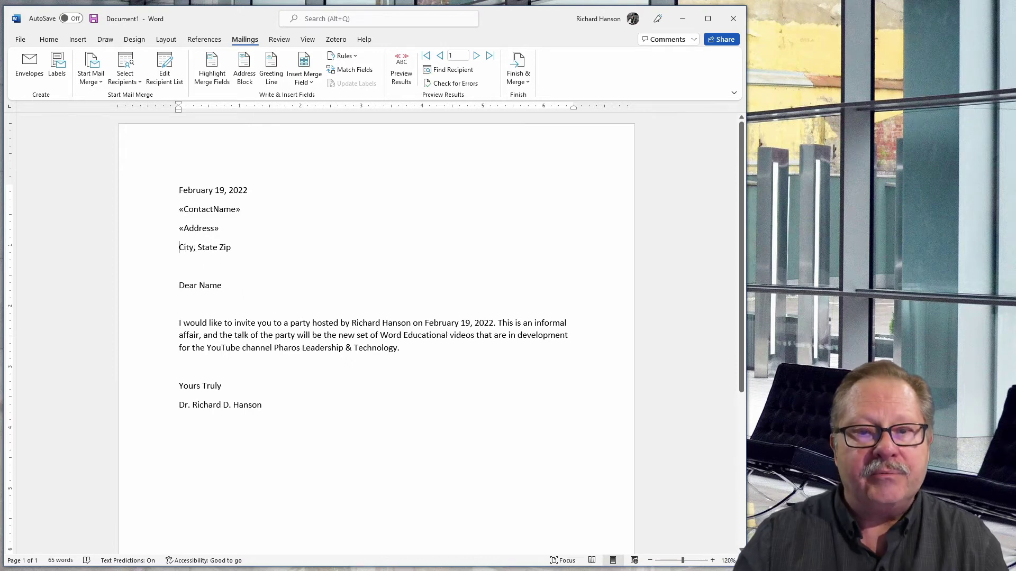
double_click(185, 248)
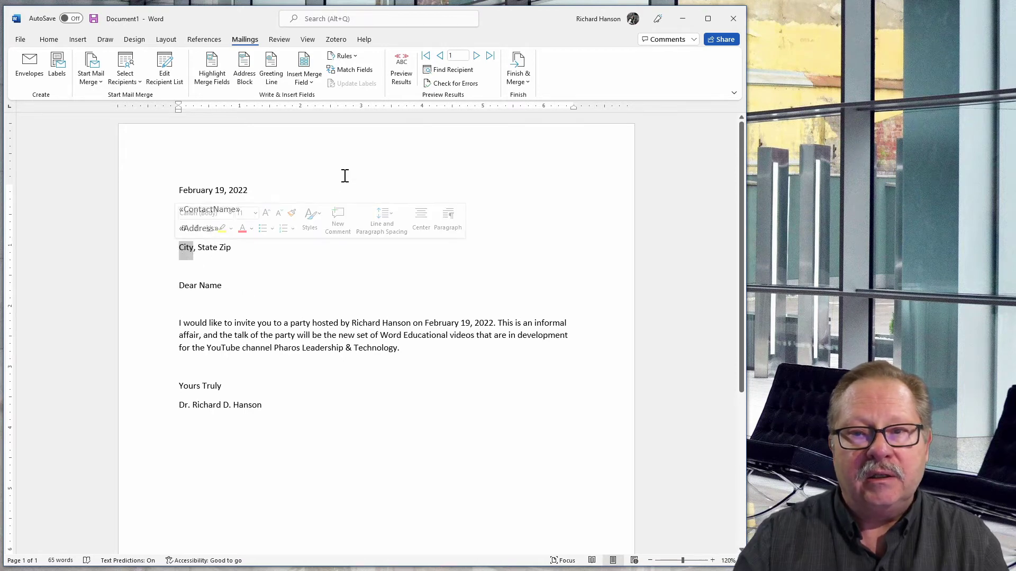
left_click(311, 83)
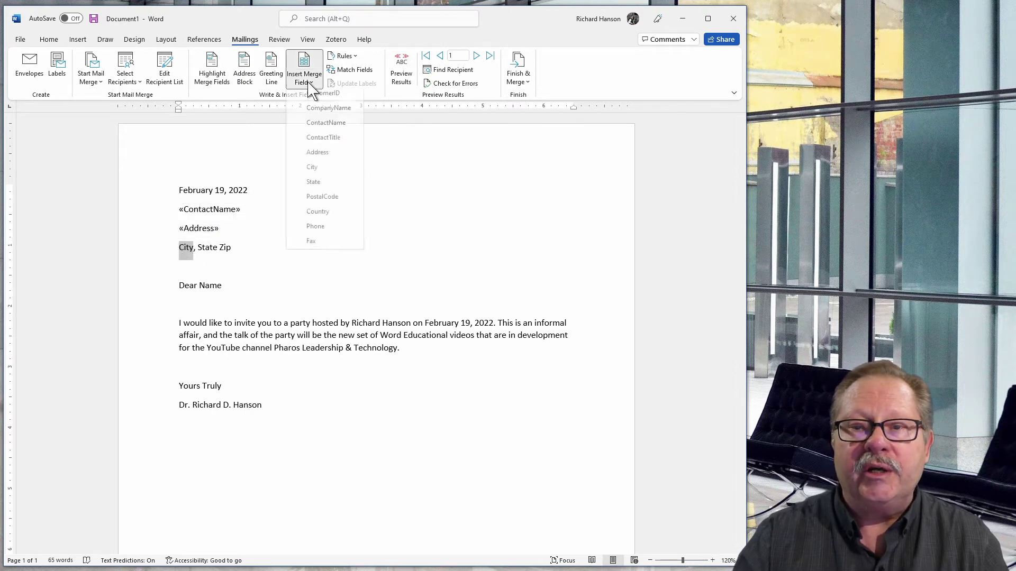
left_click(322, 172)
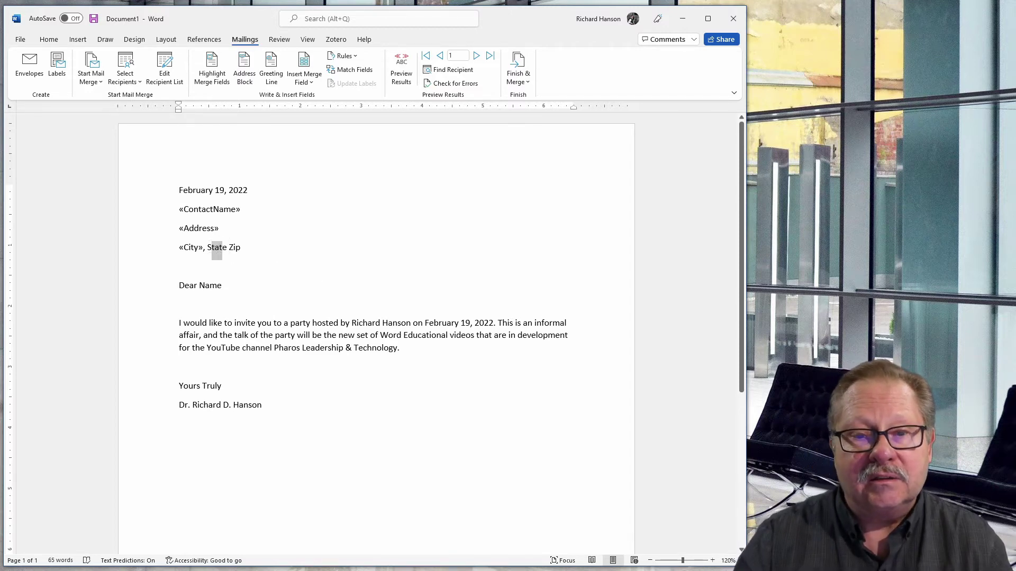
double_click(217, 251)
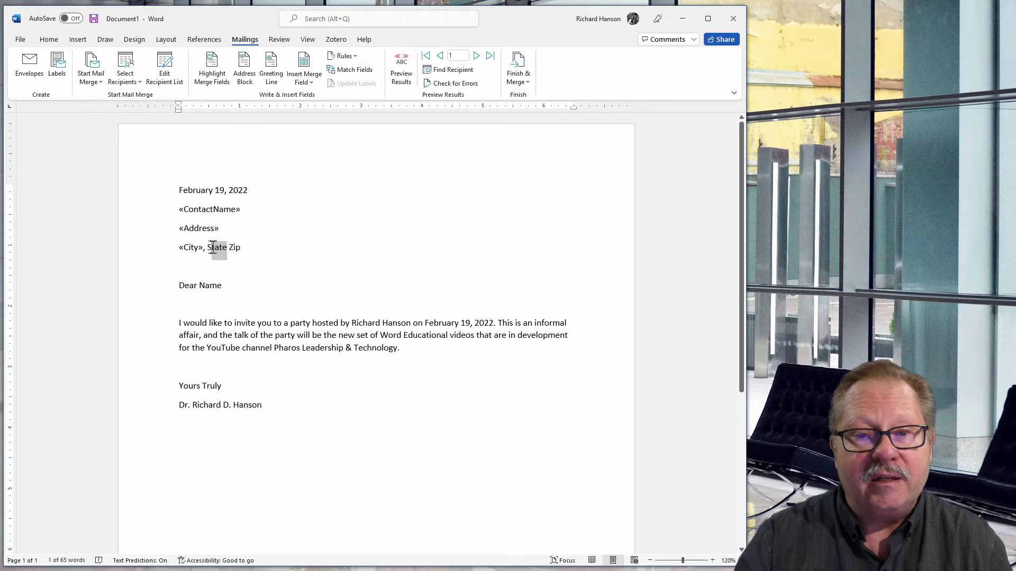
left_click(303, 82)
left_click(314, 187)
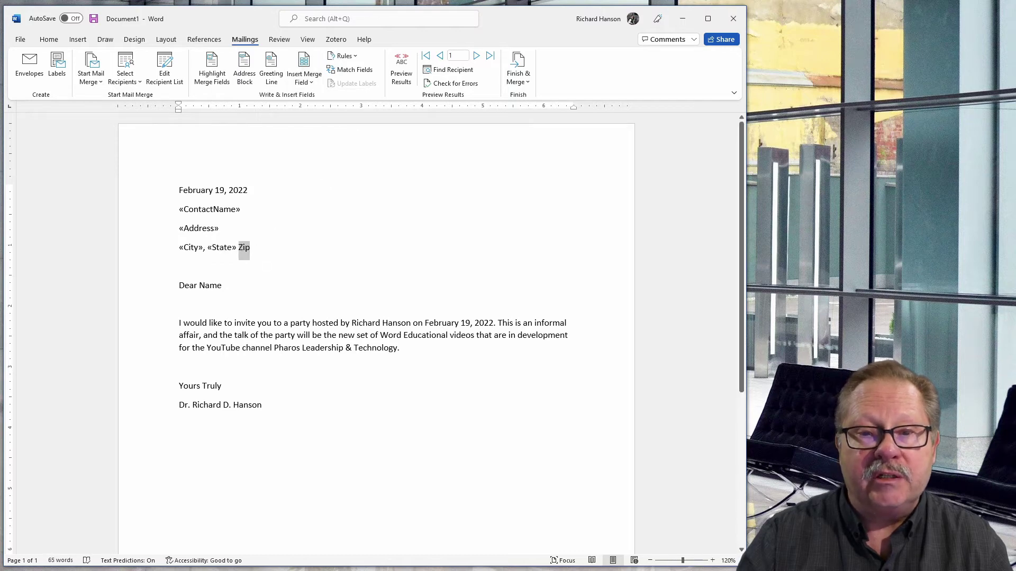
left_click(304, 82)
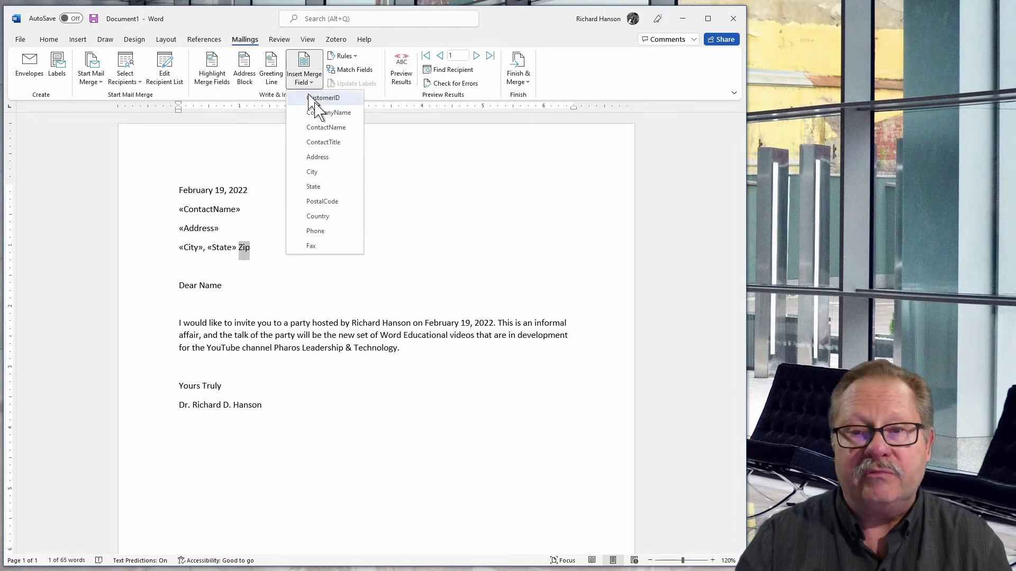
left_click(323, 203)
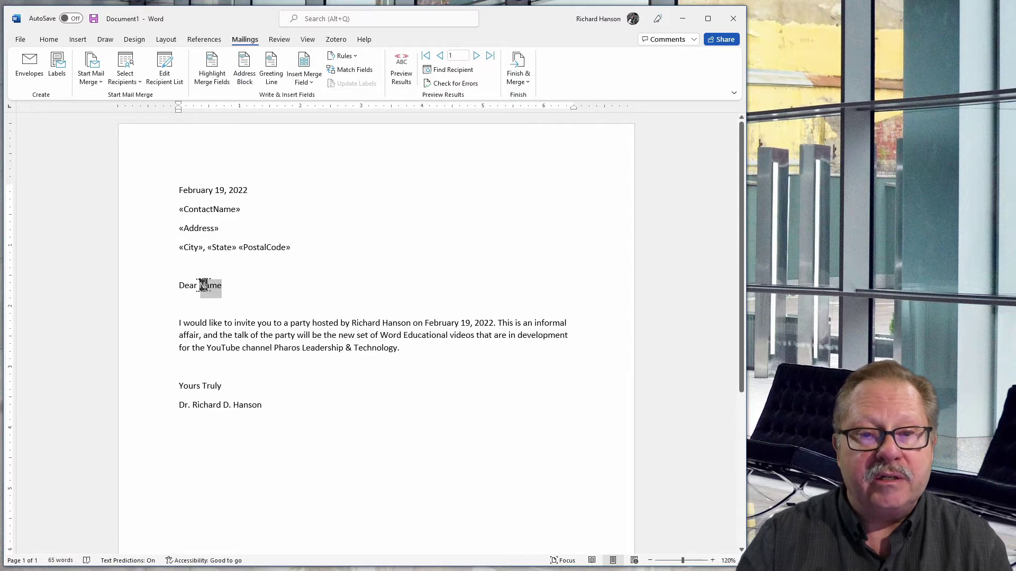
left_click(305, 80)
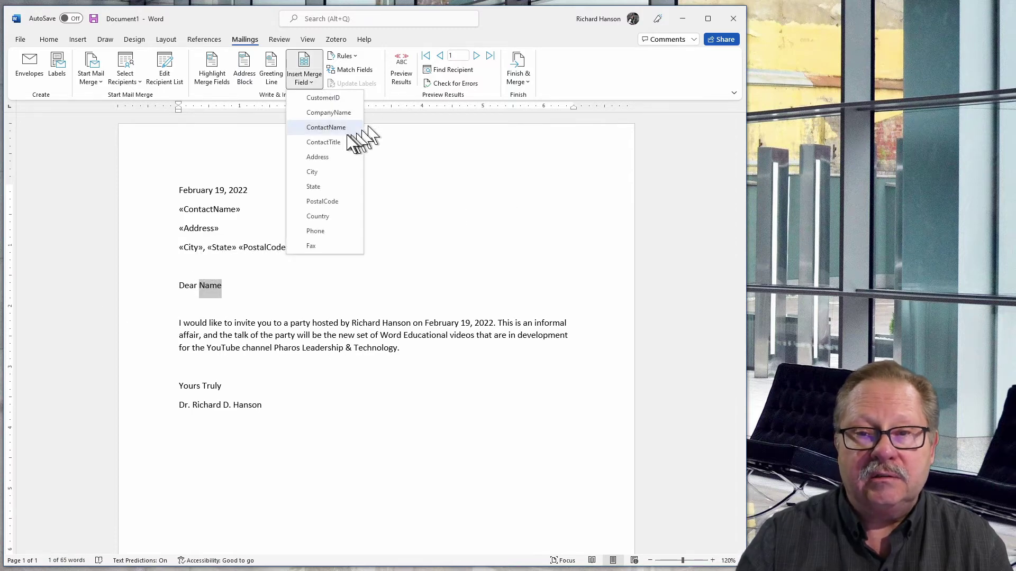
left_click(336, 131)
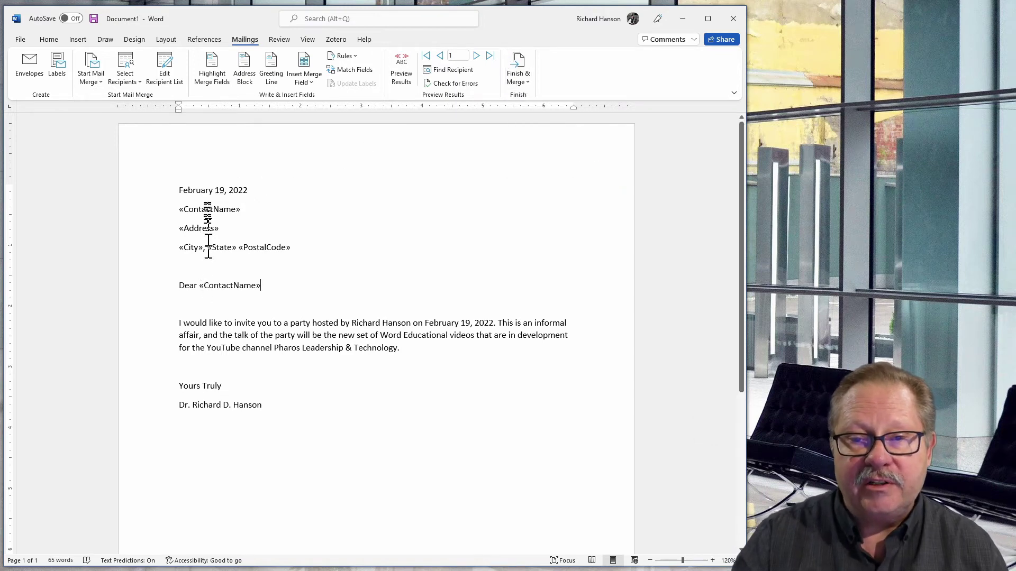
Merge all records into a new document of individual editable letters.
left_click(523, 83)
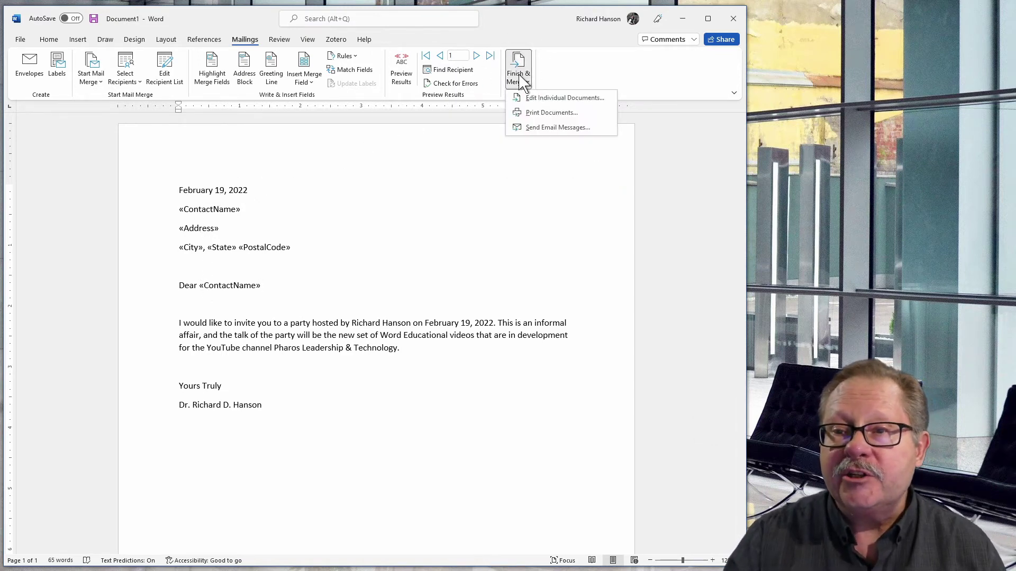
left_click(572, 99)
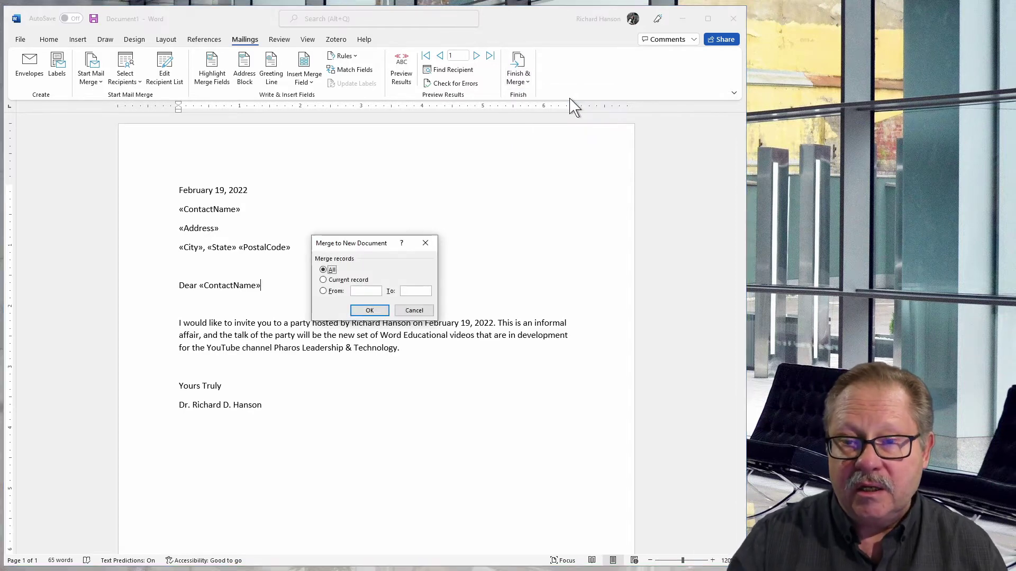
left_click(370, 311)
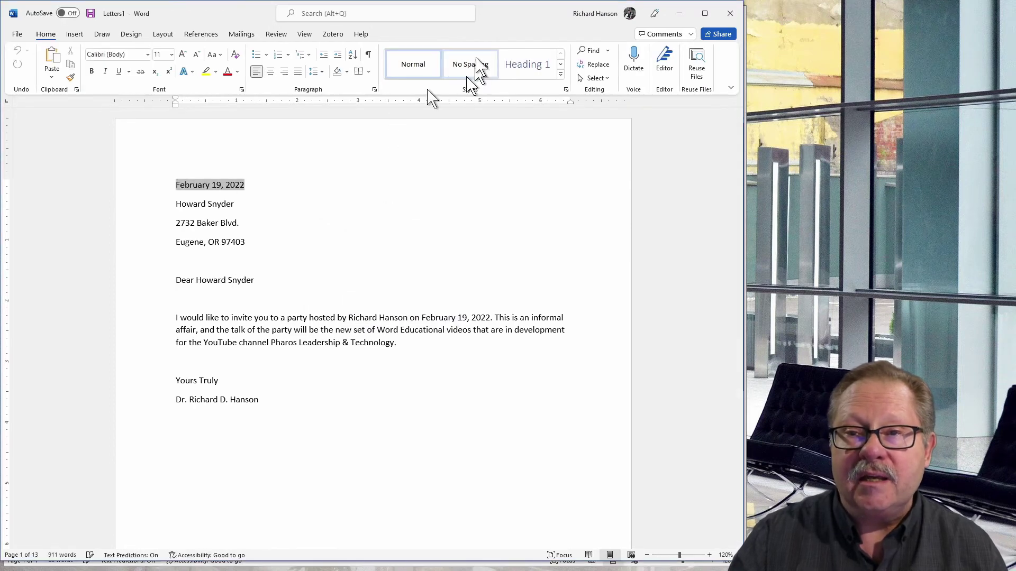
Resize the Letters1 window and scroll through the personalised invitation letters.
left_click_drag(494, 21, 545, 42)
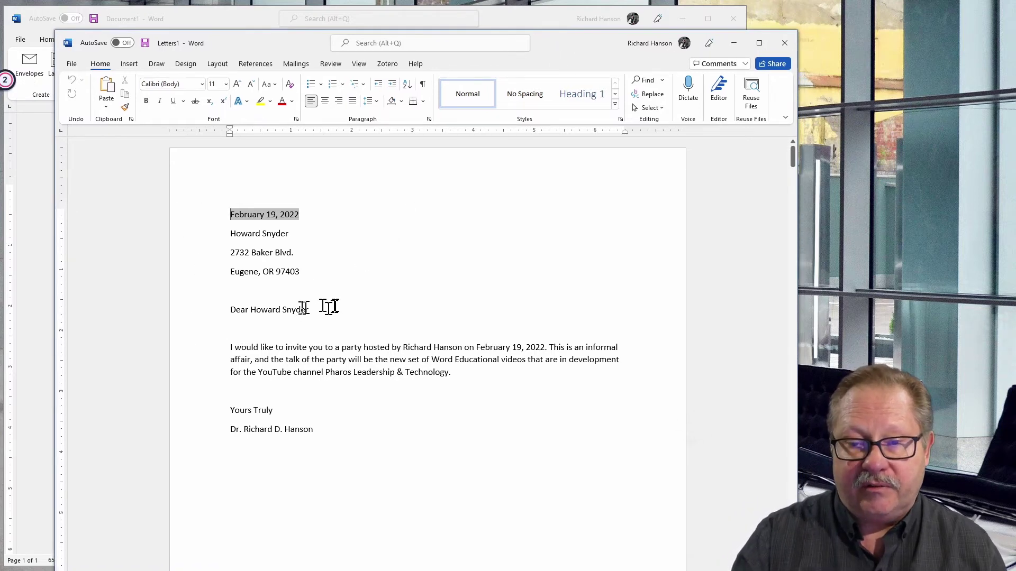
left_click_drag(207, 238, 209, 272)
left_click(495, 215)
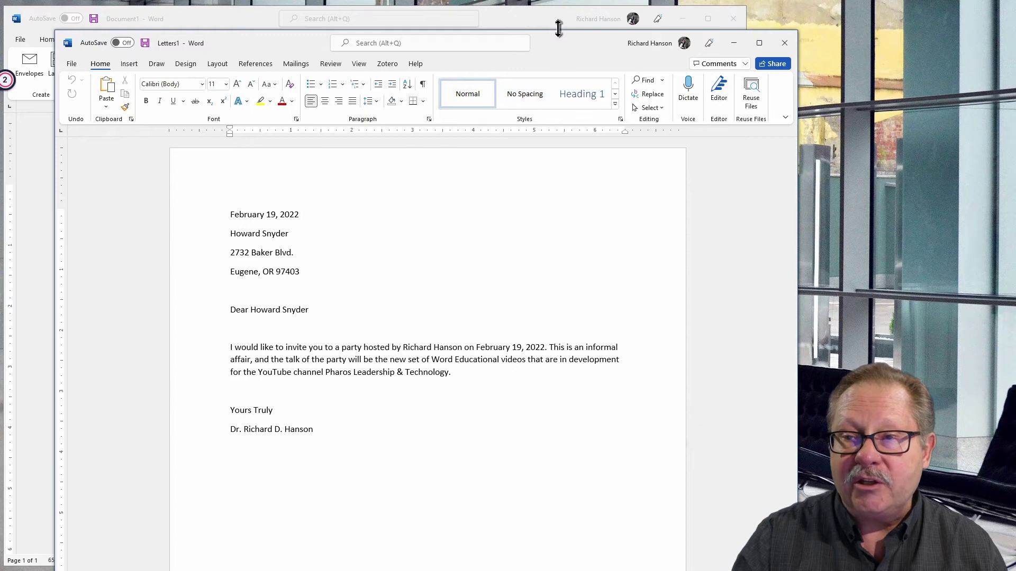
left_click_drag(558, 40, 572, 17)
scroll(606, 318, "down", 10)
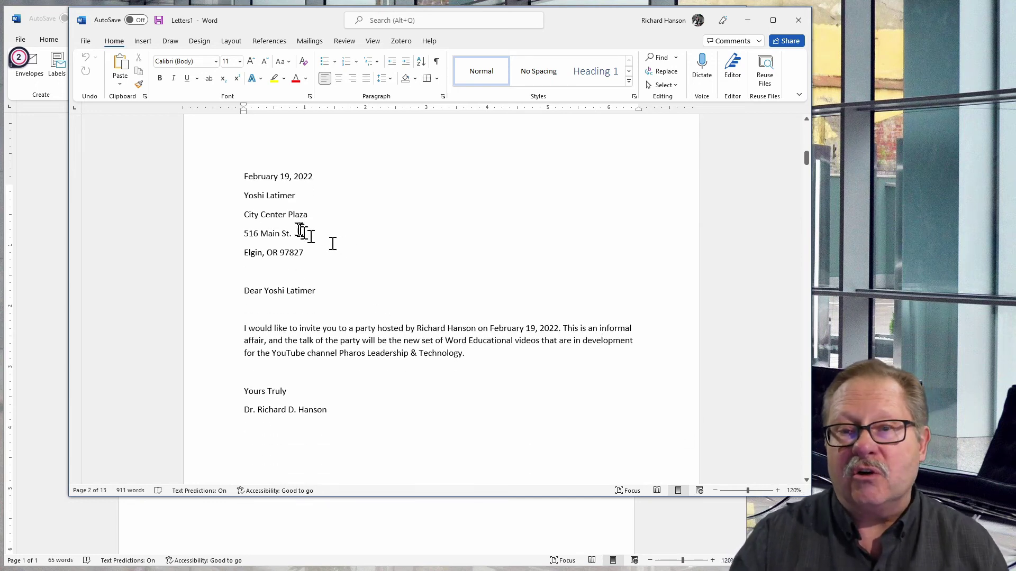
scroll(350, 224, "down", 10)
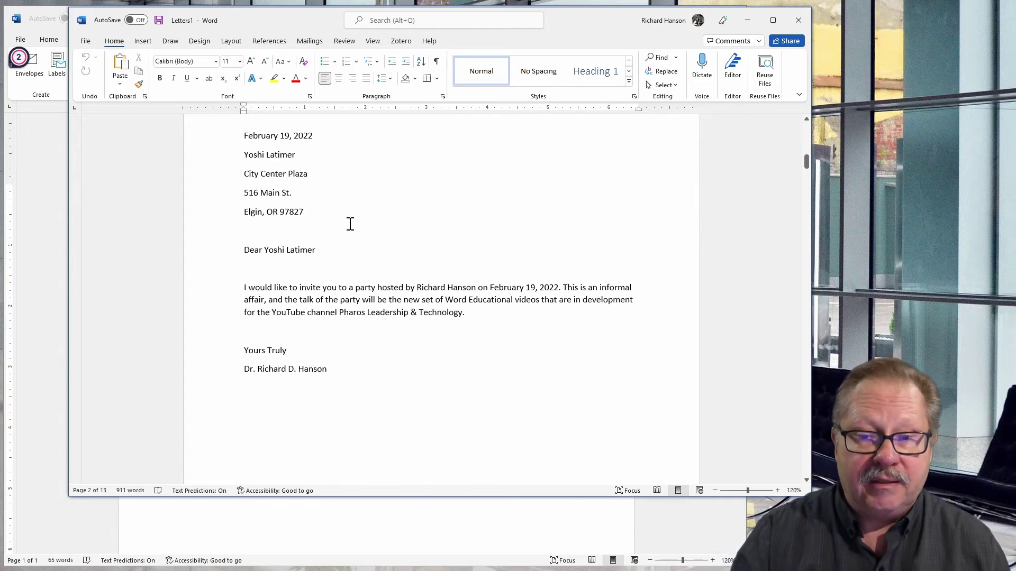
scroll(351, 224, "down", 2)
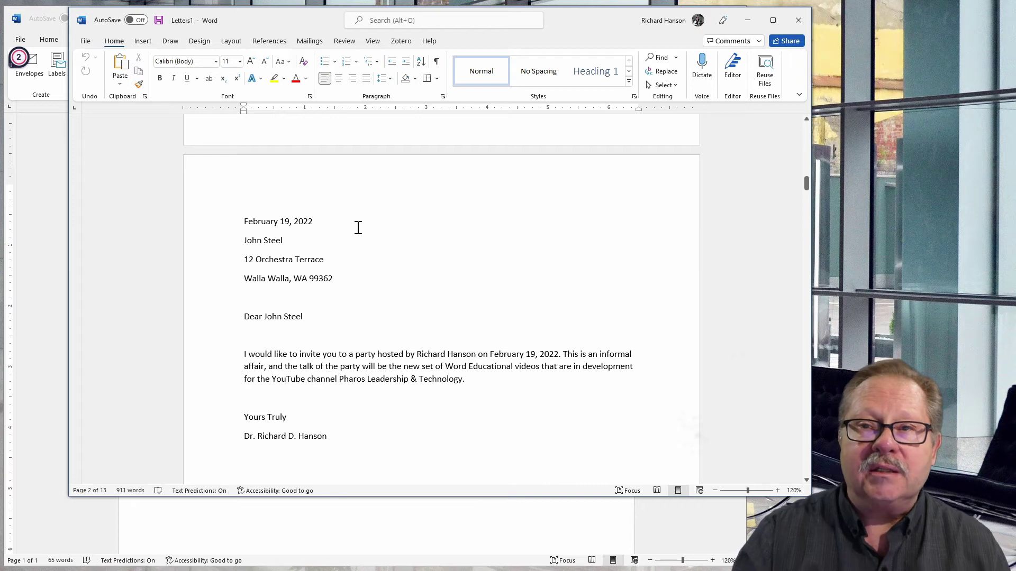
scroll(358, 228, "down", 12)
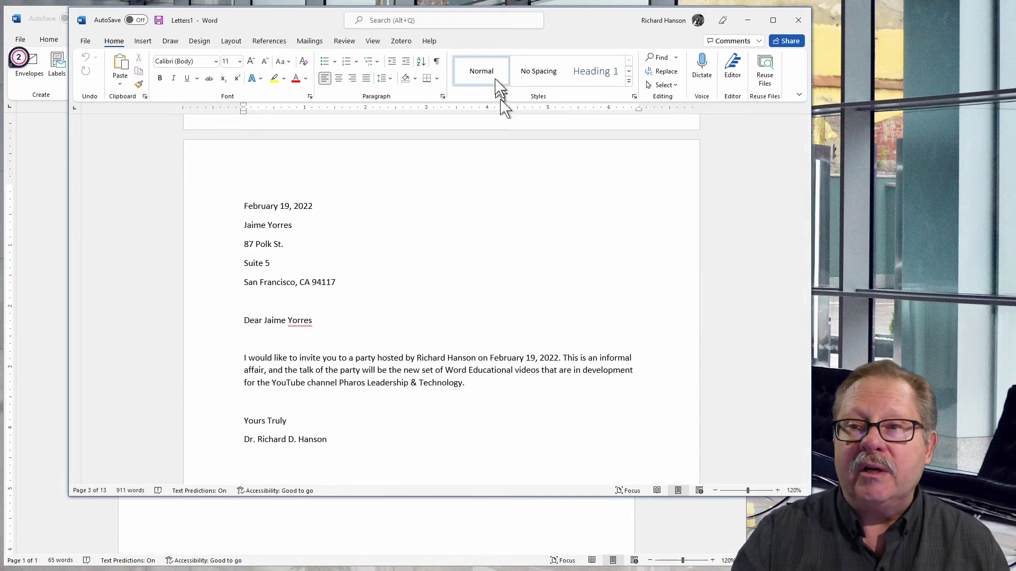
left_click_drag(555, 24, 574, 46)
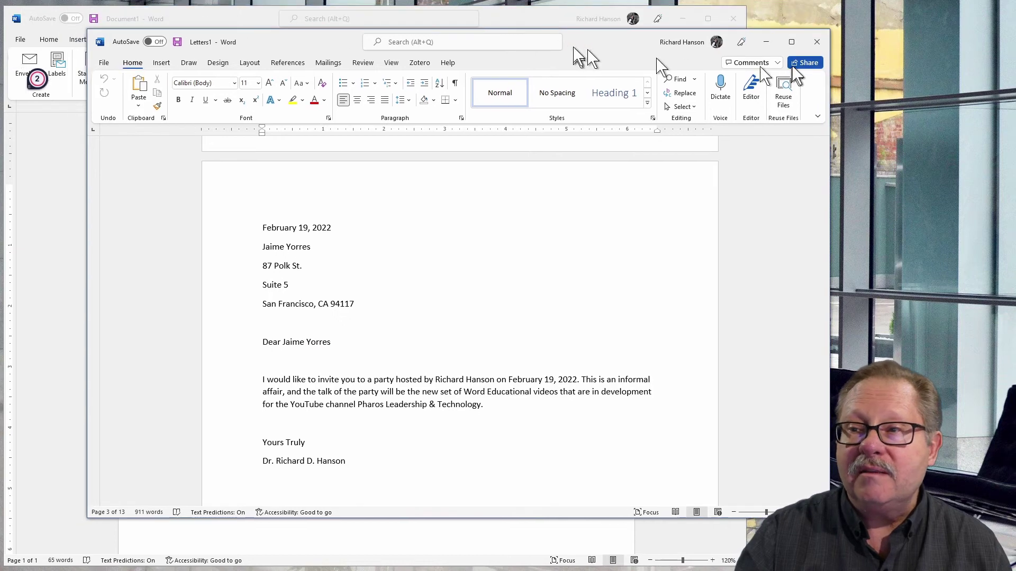
Close Letters1 without saving and bring up the Finish & Merge options on the form letter.
left_click(817, 42)
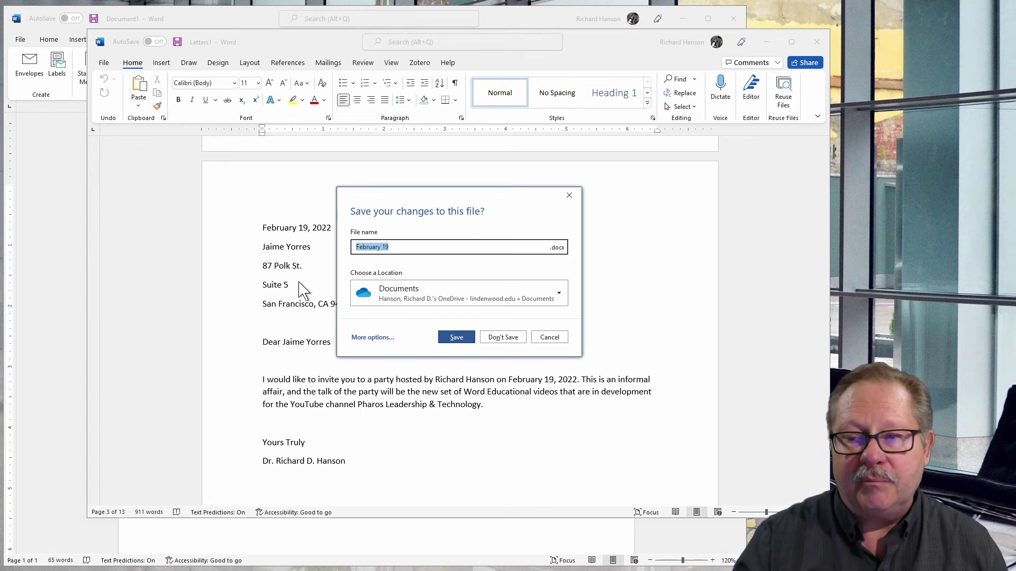
left_click(503, 337)
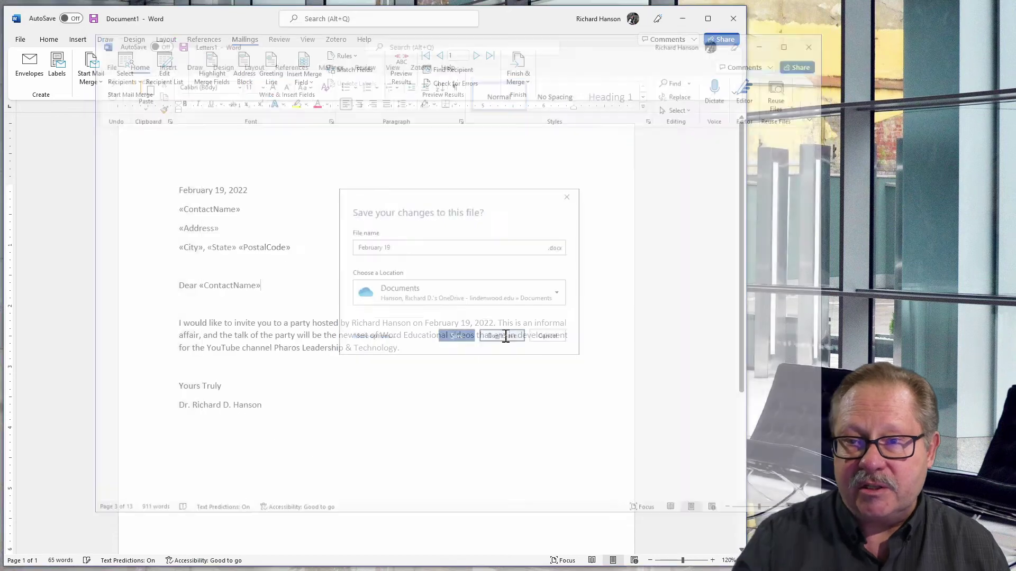
left_click(517, 77)
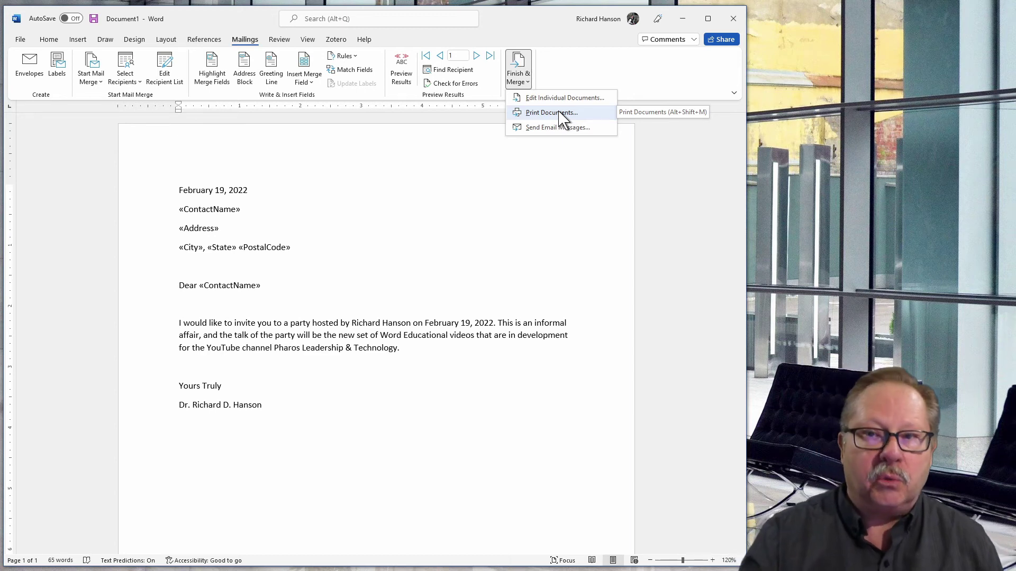
Dismiss the Finish & Merge menu and show the Select Recipients source choices.
left_click(449, 224)
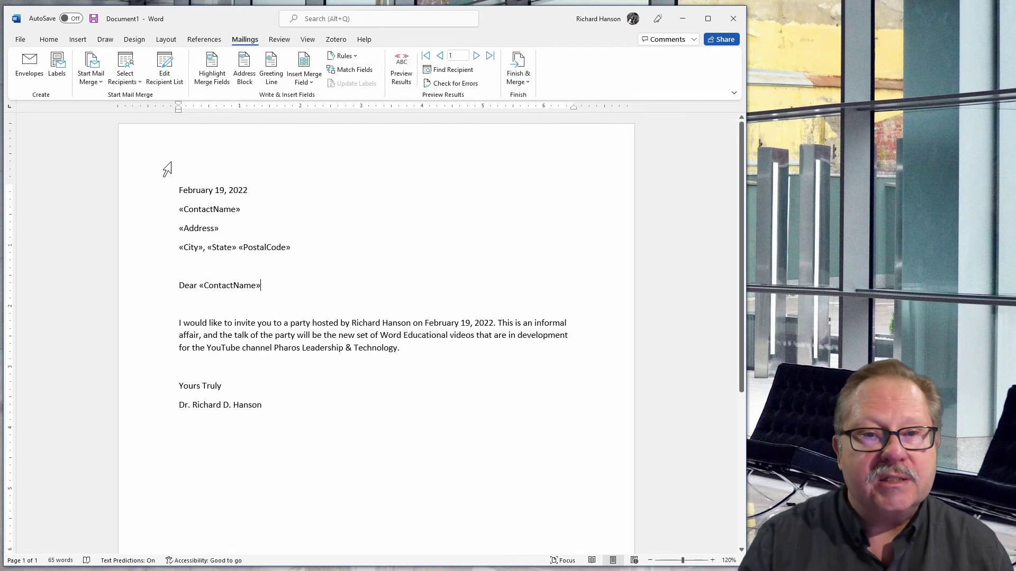
left_click(124, 76)
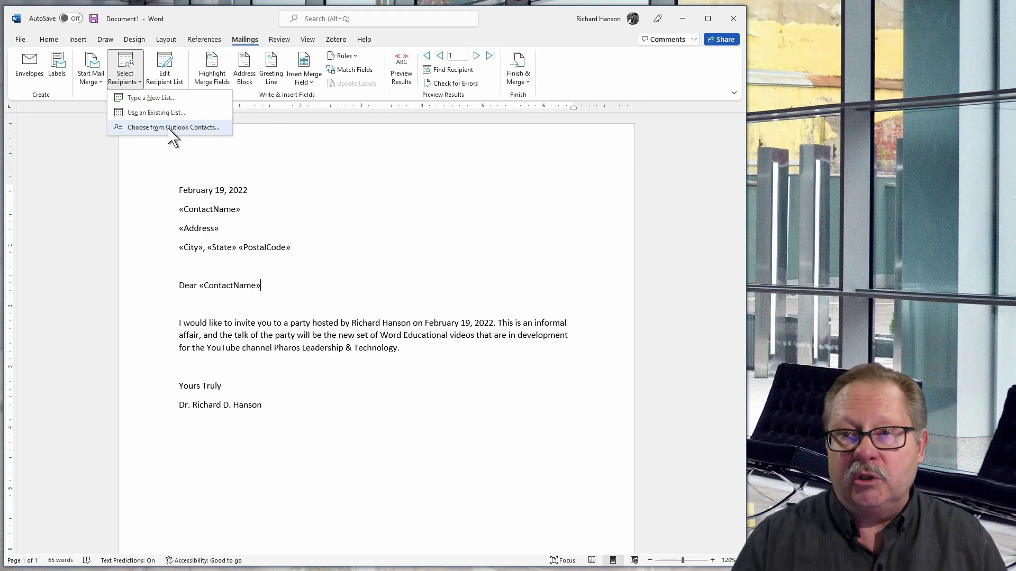
Choose Outlook Contacts as the source, confirming the profile and the Contacts folder.
left_click(168, 128)
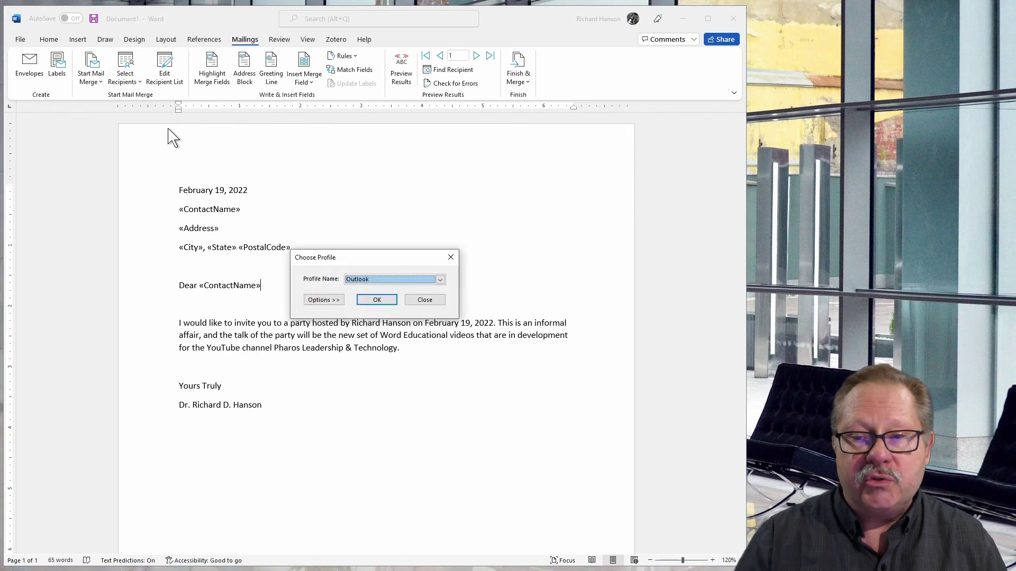
left_click(377, 299)
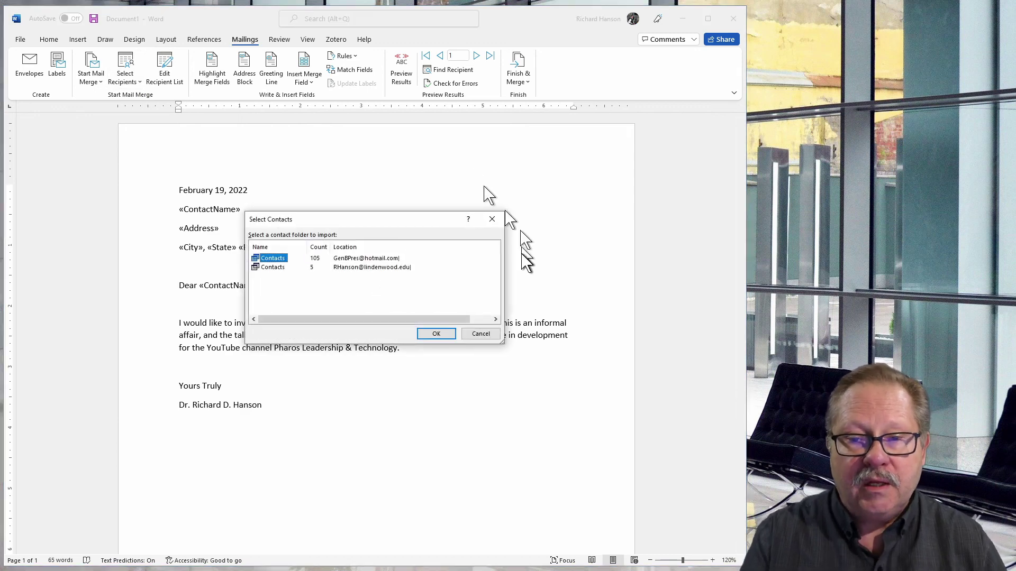
left_click(439, 335)
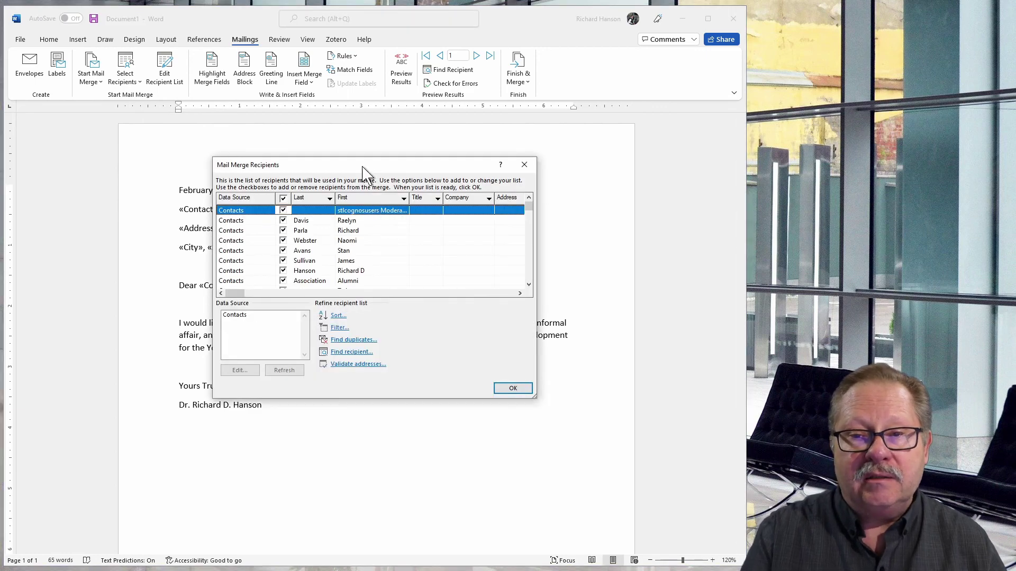
Review the imported contact list and accept all contacts as merge recipients.
left_click_drag(362, 172, 466, 159)
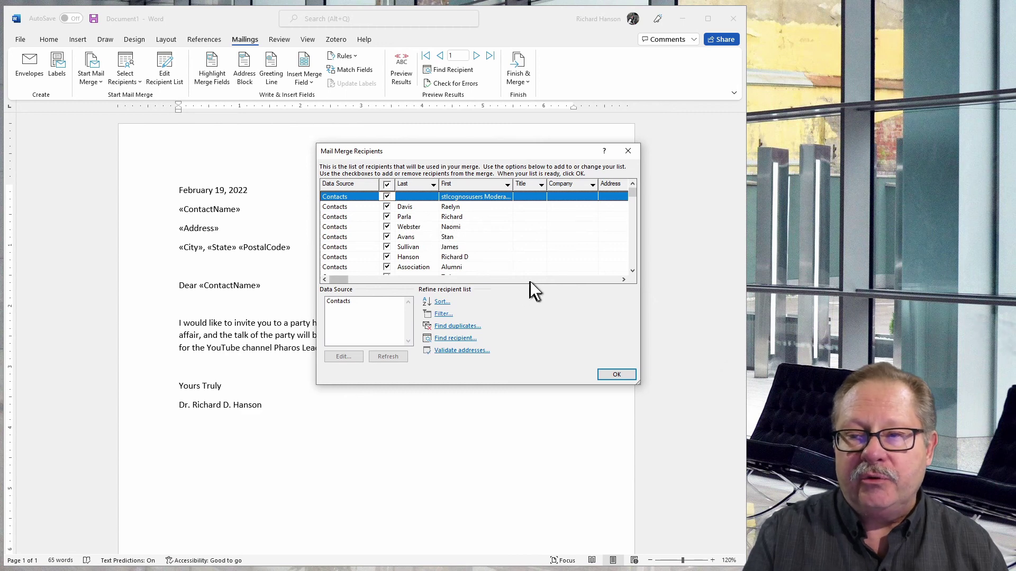
left_click(623, 280)
left_click(623, 280)
left_click(623, 280)
left_click(623, 280)
left_click(623, 280)
left_click(624, 280)
left_click(624, 280)
left_click(623, 280)
left_click(623, 280)
left_click(623, 280)
left_click(623, 280)
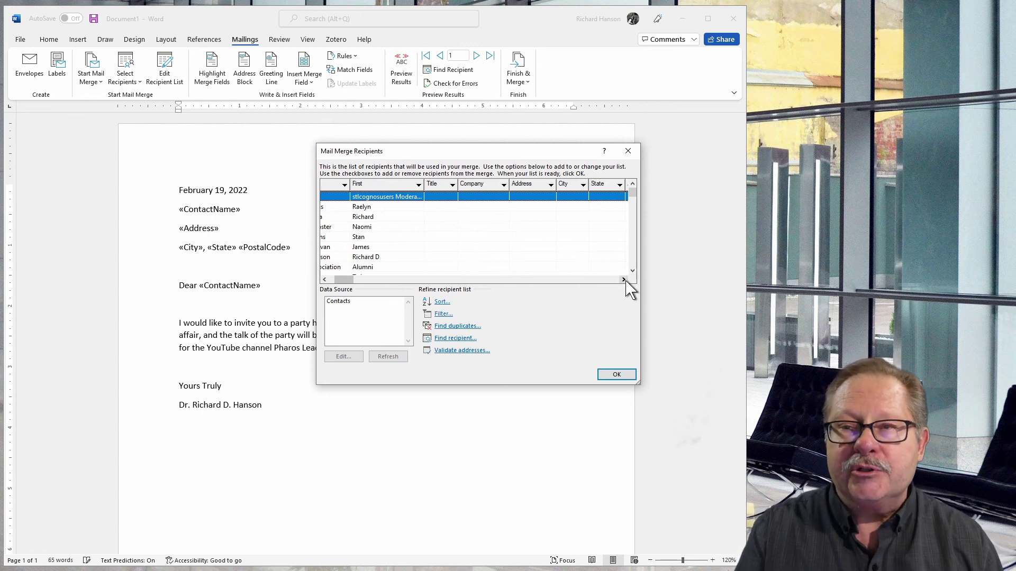
left_click(617, 375)
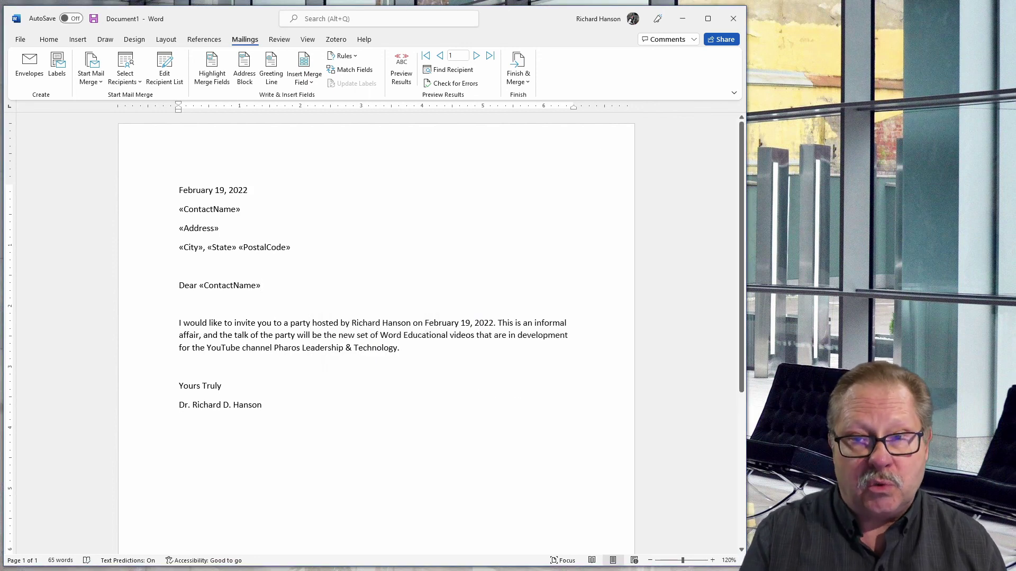